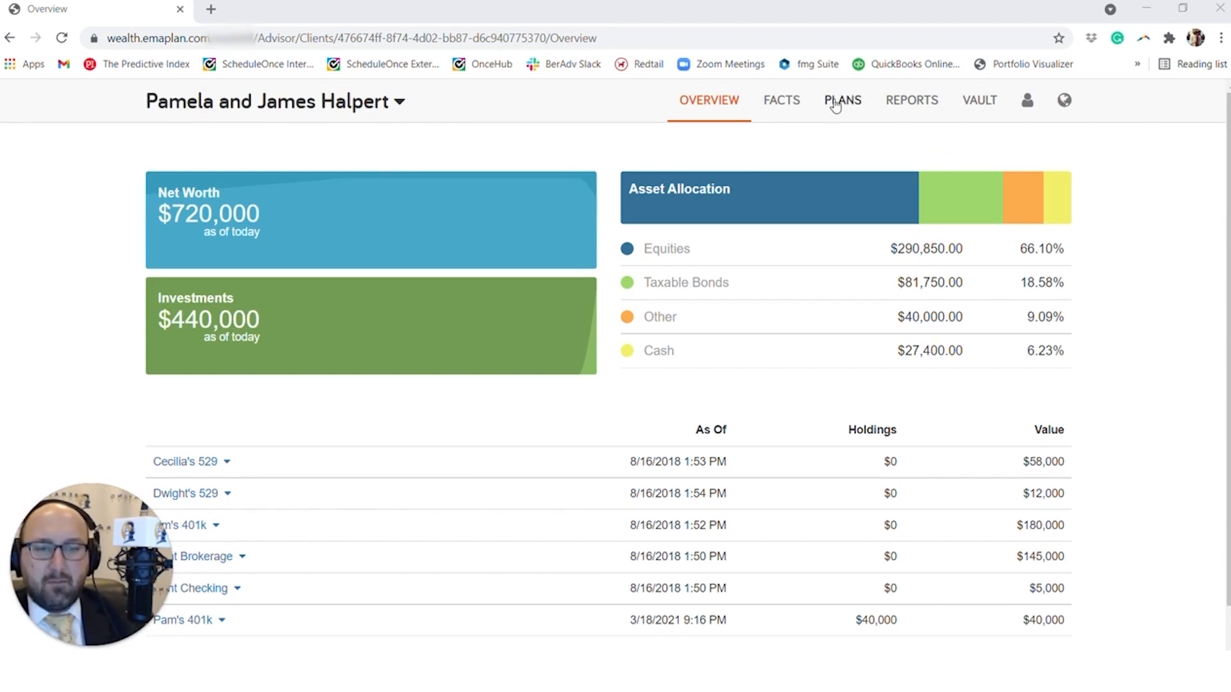
Add a new scenario to the client's plans and name it Alternatives 1.
{"action": "left_click", "coordinate": [836, 103]}
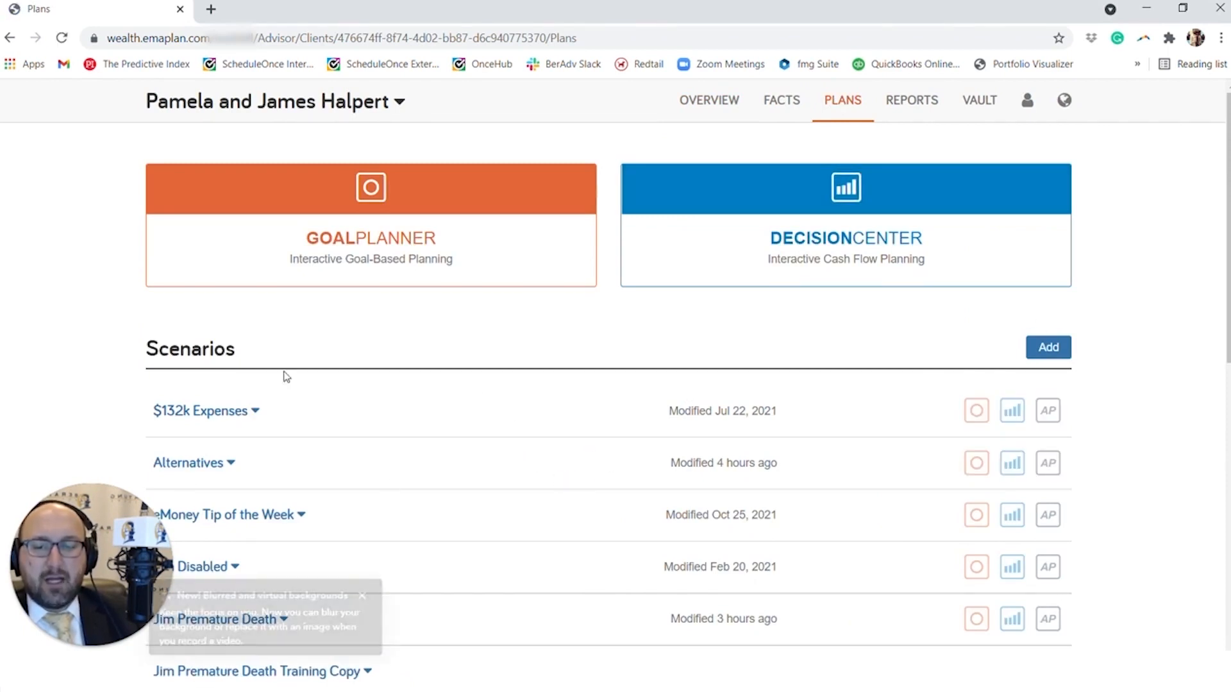
{"action": "left_click", "coordinate": [1048, 348]}
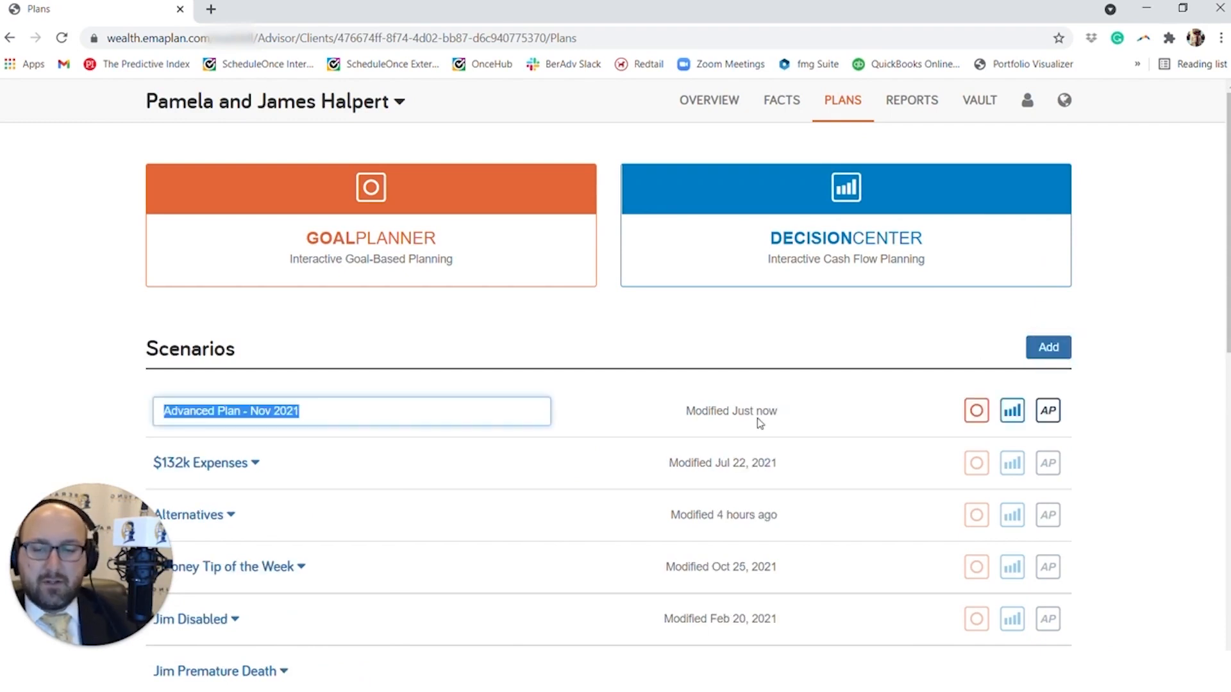
{"action": "type", "text": "Alterntives"}
{"action": "right_click", "coordinate": [186, 413]}
{"action": "left_click", "coordinate": [209, 426]}
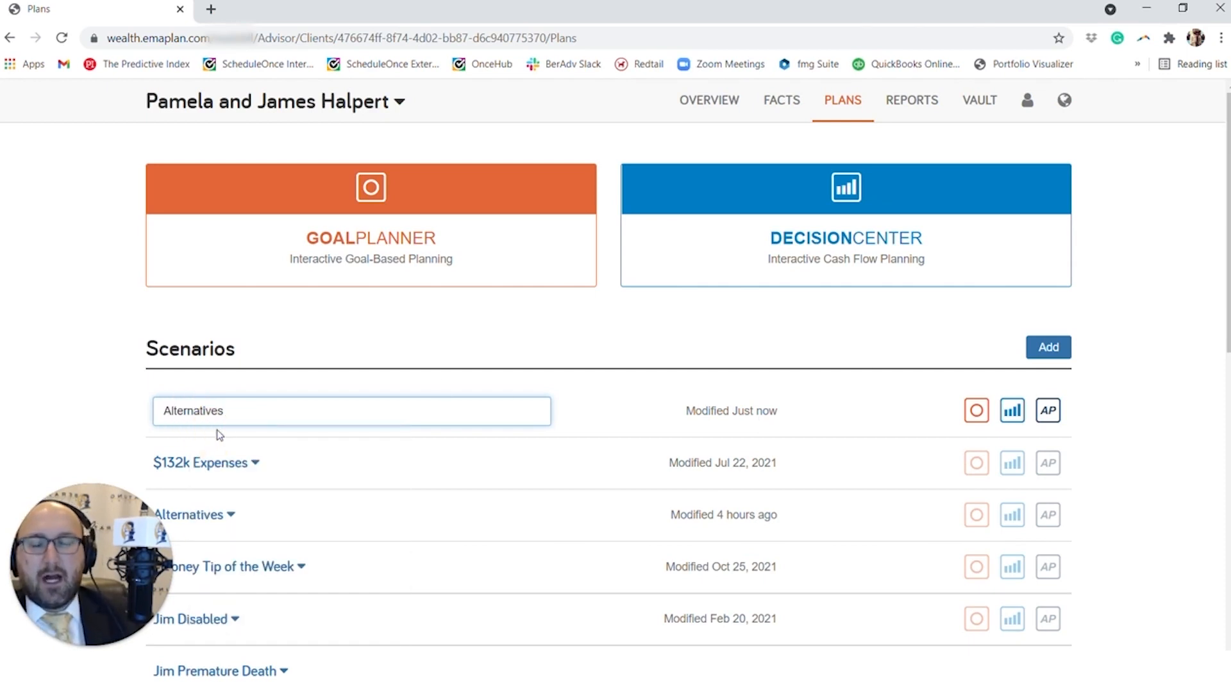
{"action": "type", "text": "1"}
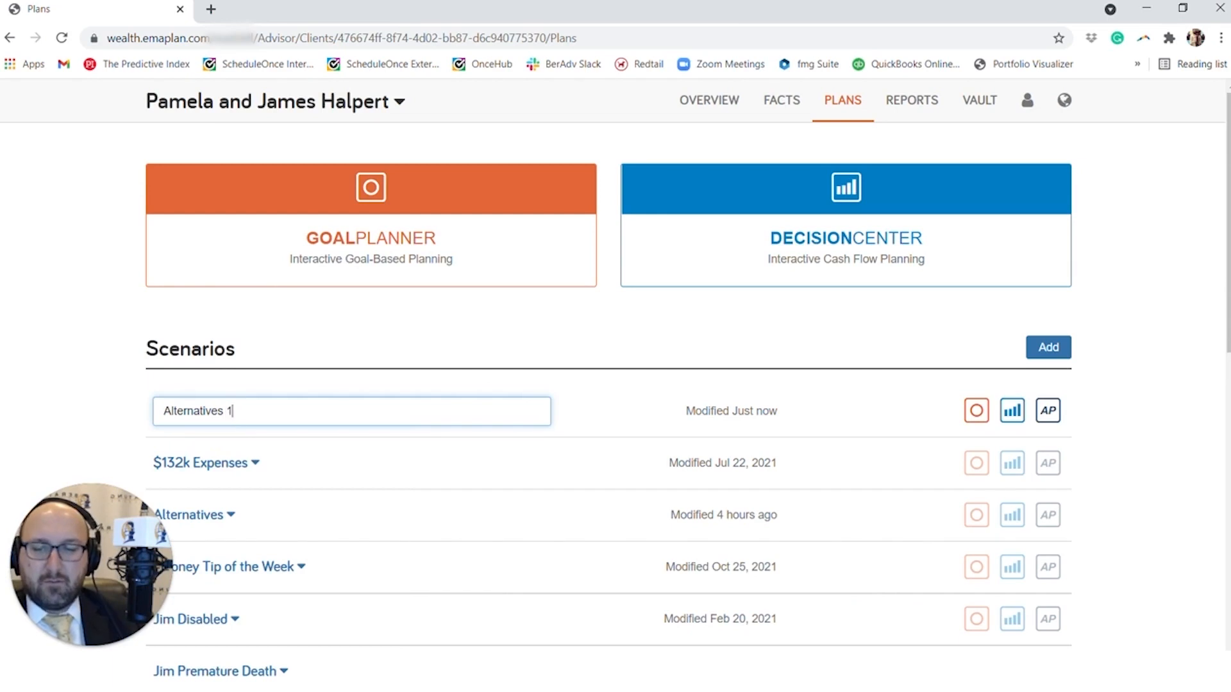
{"action": "left_click", "coordinate": [344, 357]}
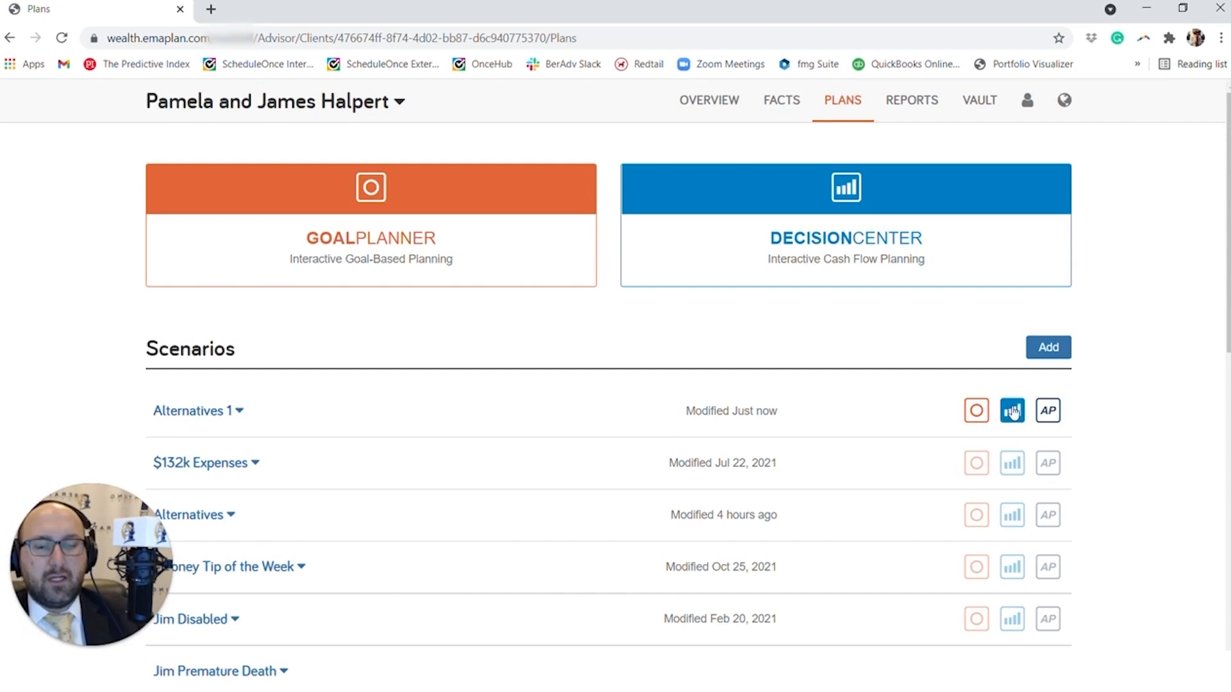
Open the Alternatives 1 scenario in Advanced Planning.
{"action": "left_click", "coordinate": [1048, 413]}
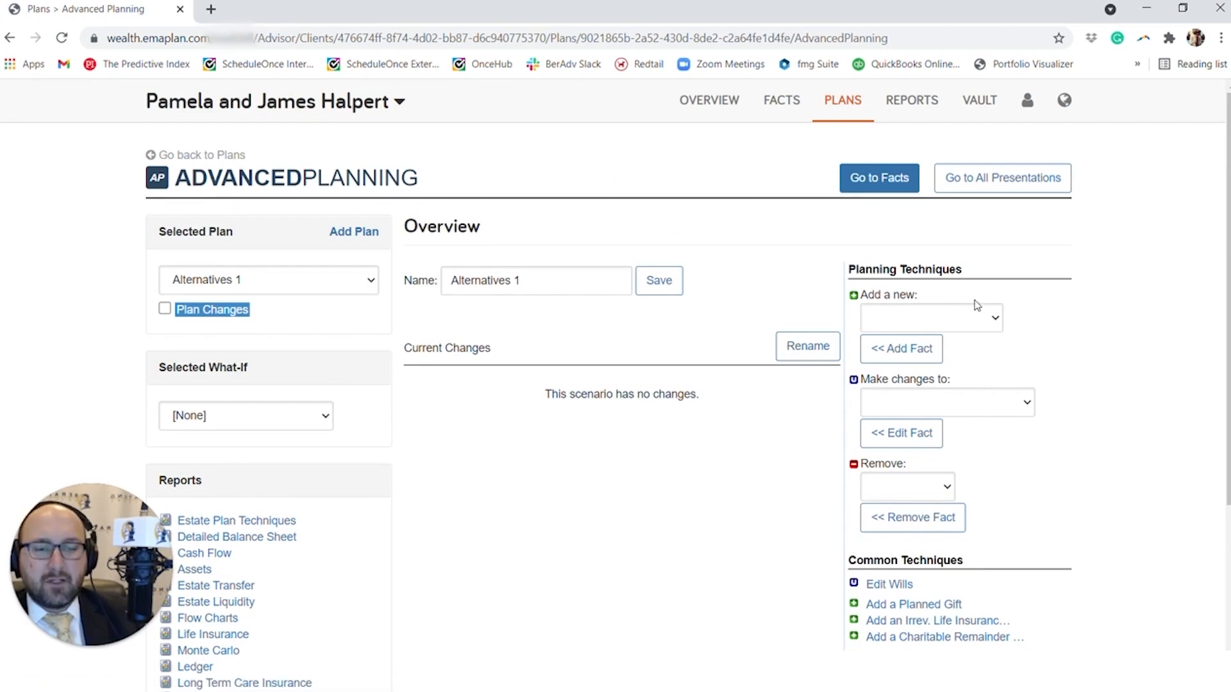
{"action": "left_click_drag", "start_coordinate": [868, 295], "coordinate": [921, 296]}
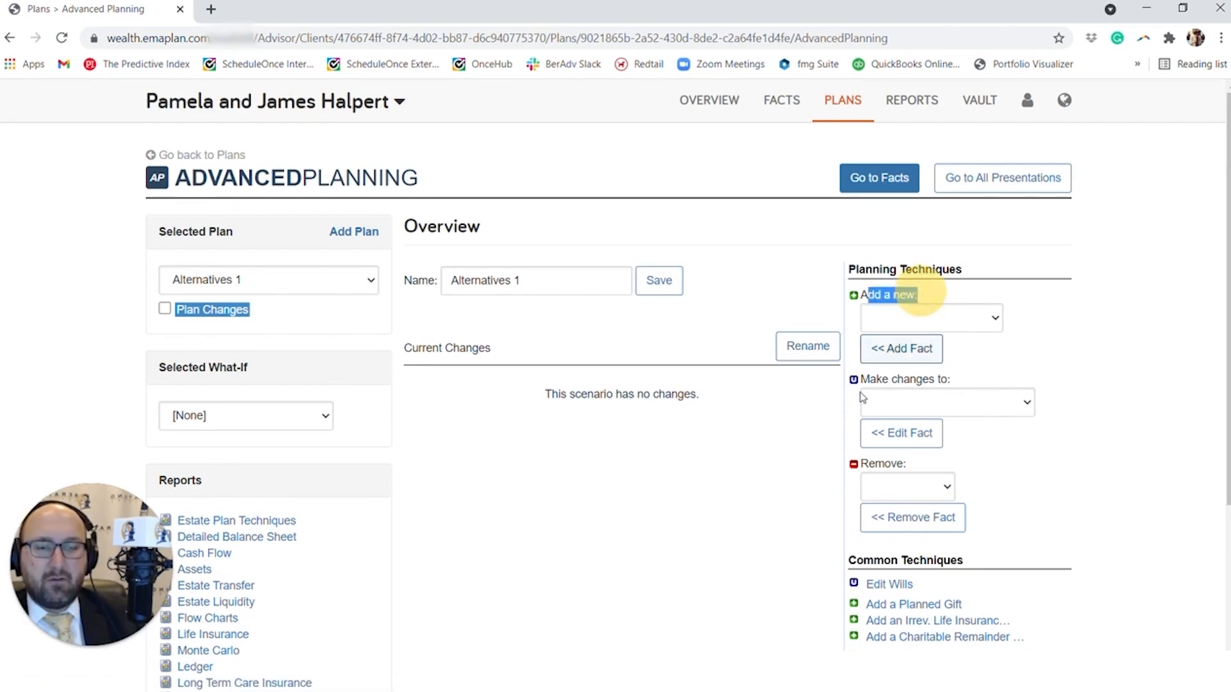
{"action": "left_click", "coordinate": [868, 387]}
{"action": "left_click_drag", "start_coordinate": [872, 392], "coordinate": [926, 417]}
{"action": "left_click", "coordinate": [962, 376]}
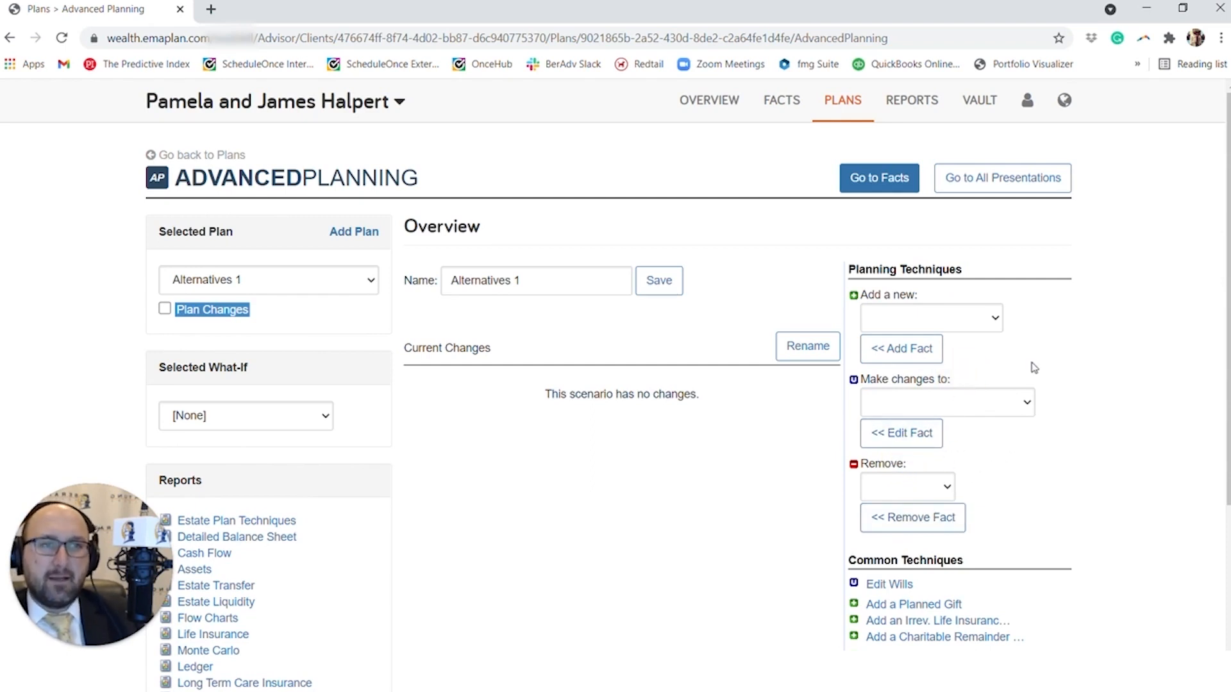
Add a new Reinvestment fact to the Alternatives 1 plan from the planning techniques.
{"action": "left_click", "coordinate": [994, 318]}
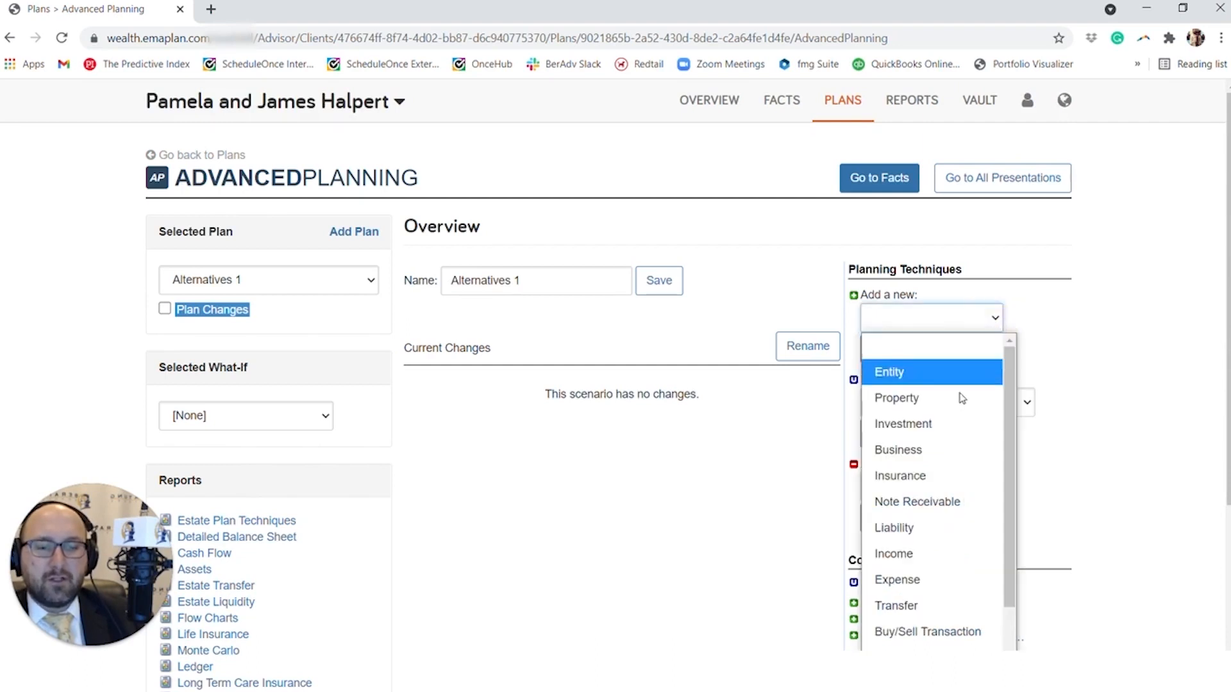
{"action": "scroll", "coordinate": [962, 476], "scroll_direction": "down", "scroll_amount": 2}
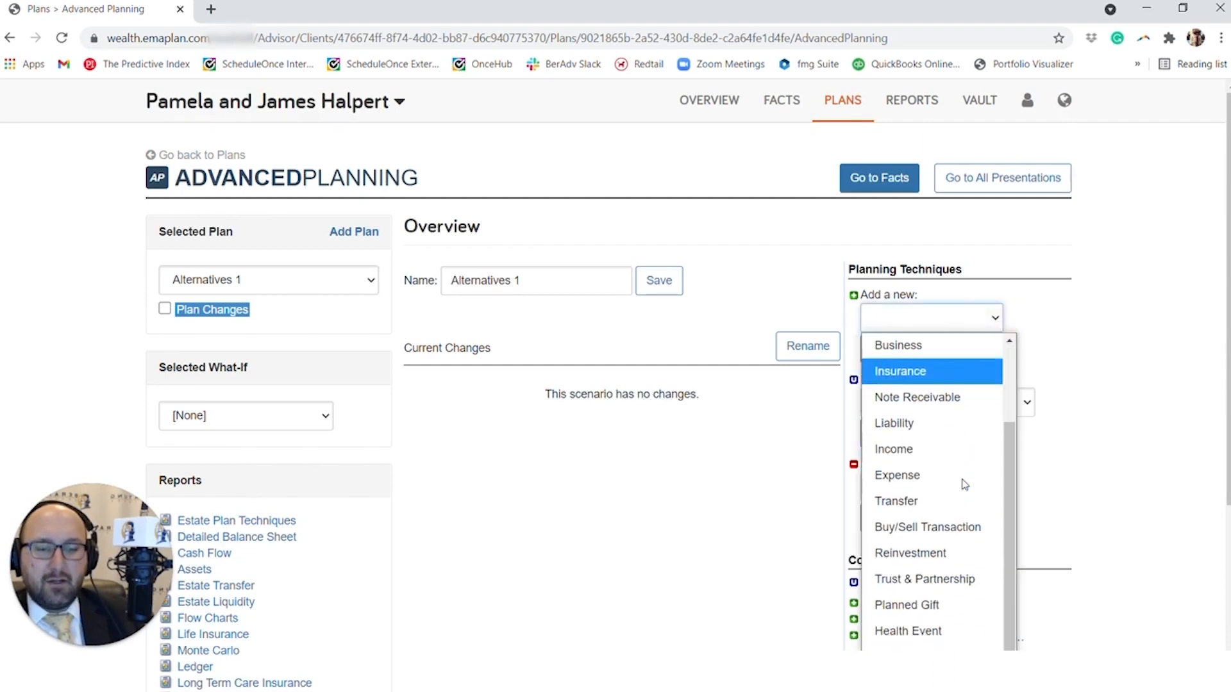
{"action": "left_click", "coordinate": [913, 556]}
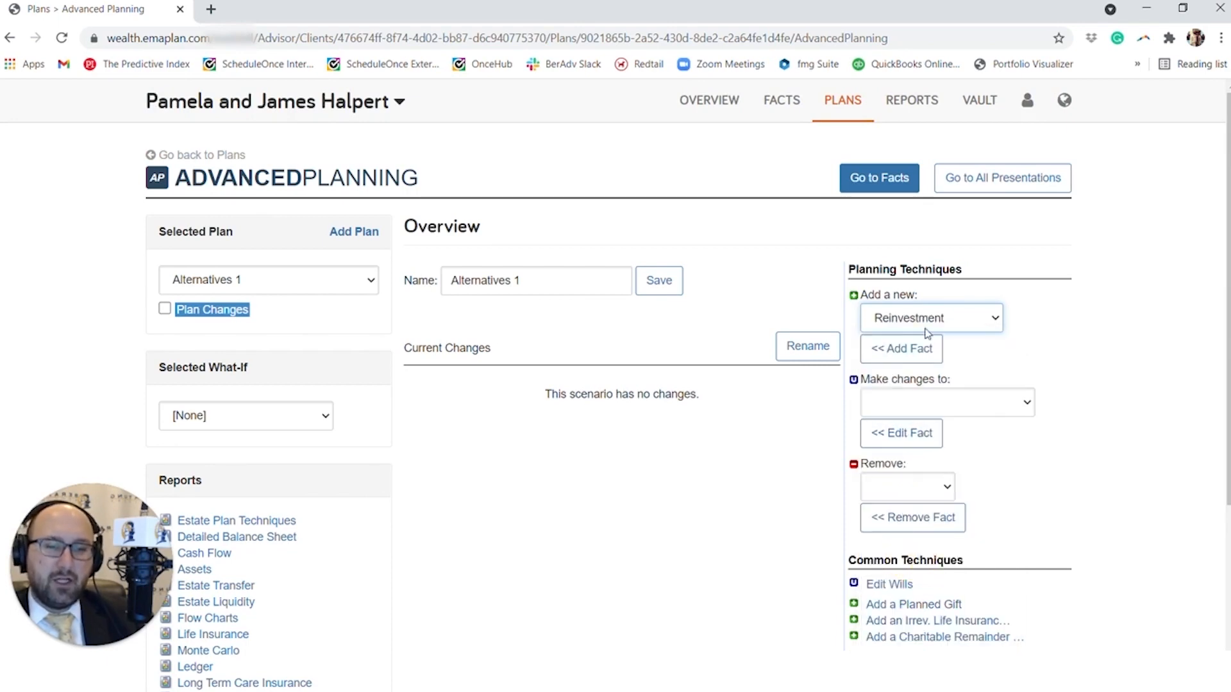
{"action": "left_click", "coordinate": [925, 350]}
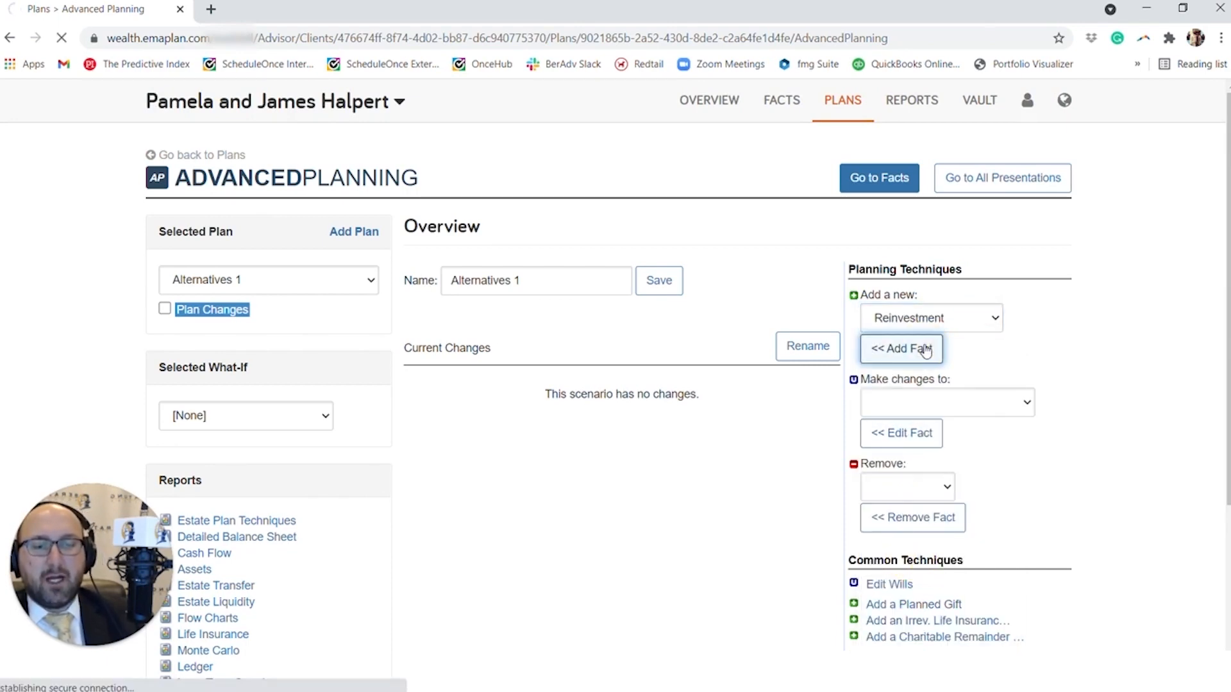
Name the reinvestment Make Recommended Allocation Changes, correcting the misspelled word Recommended.
{"action": "left_click", "coordinate": [670, 359]}
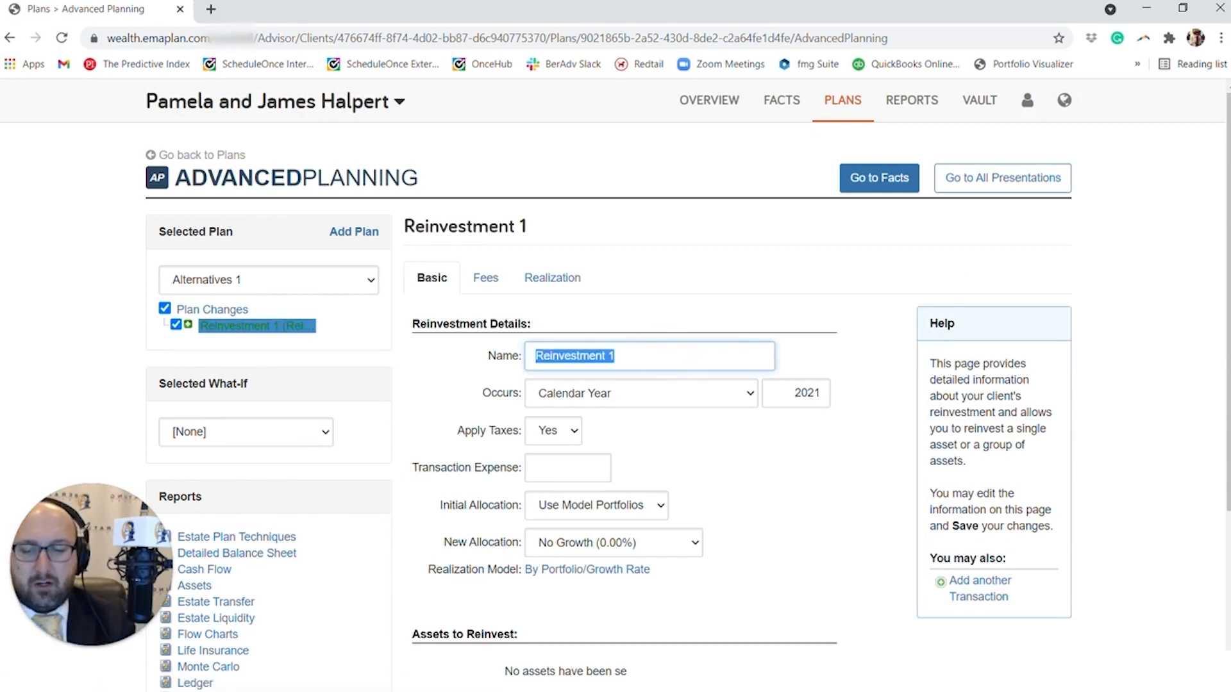
{"action": "type", "text": "Make"}
{"action": "key", "text": "BackSpace"}
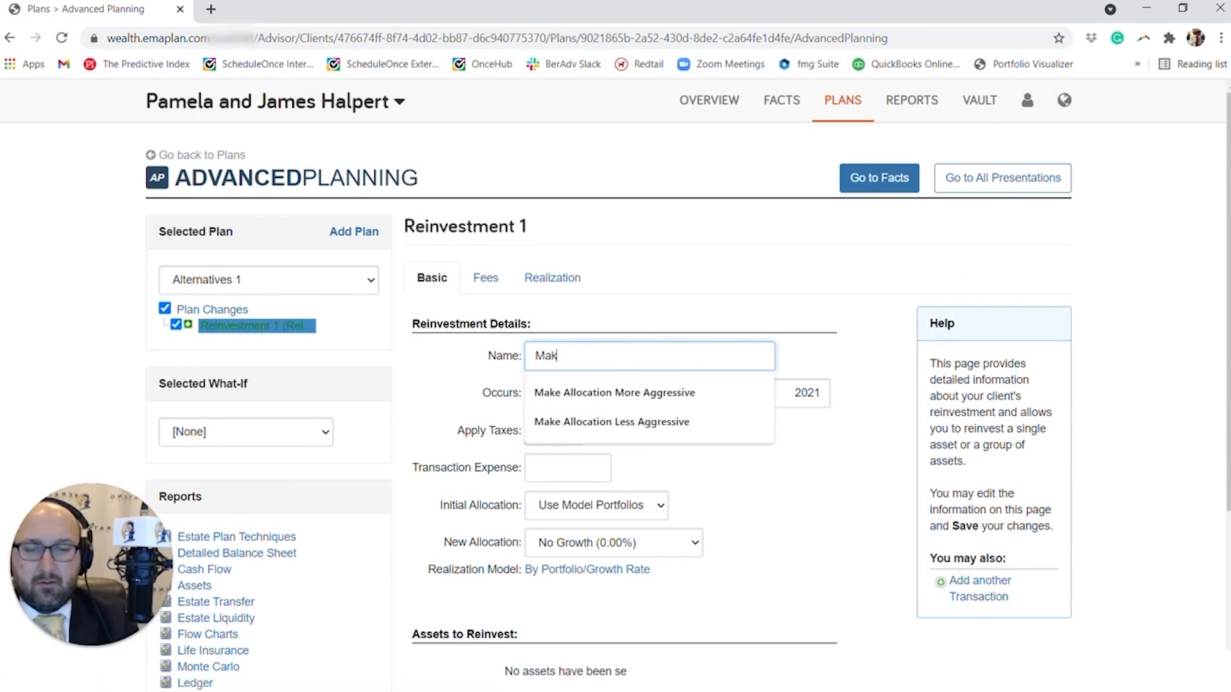
{"action": "type", "text": "e Rec"}
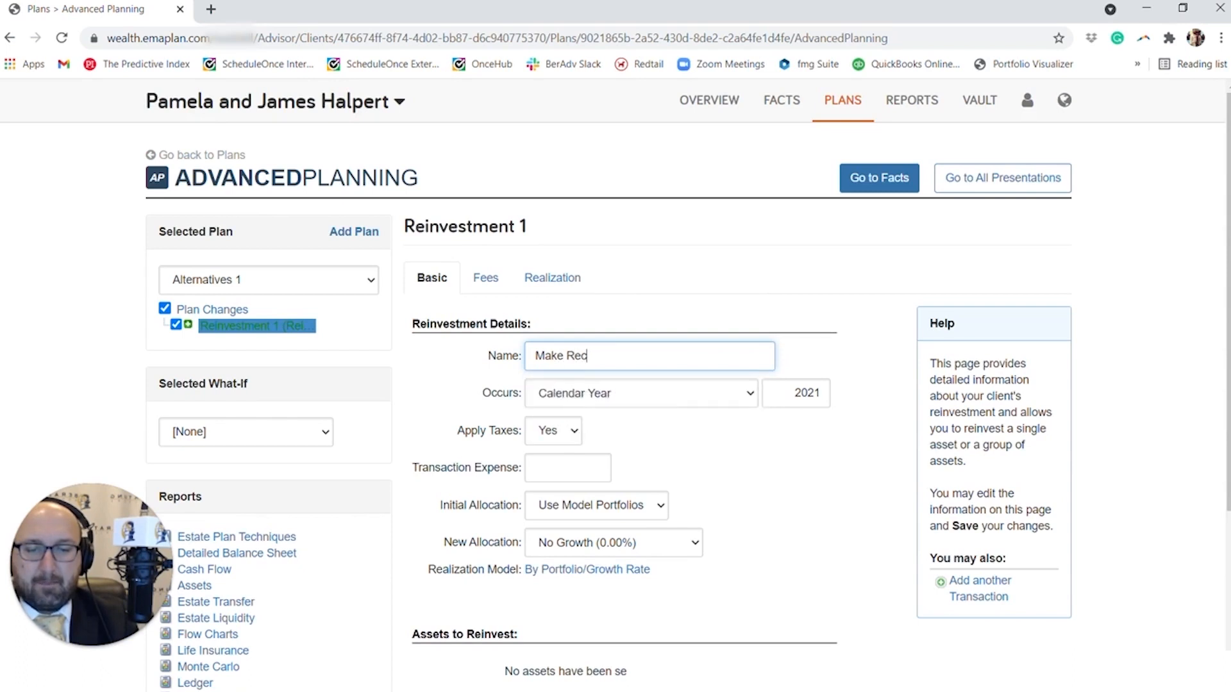
{"action": "type", "text": "omneded Allocation s"}
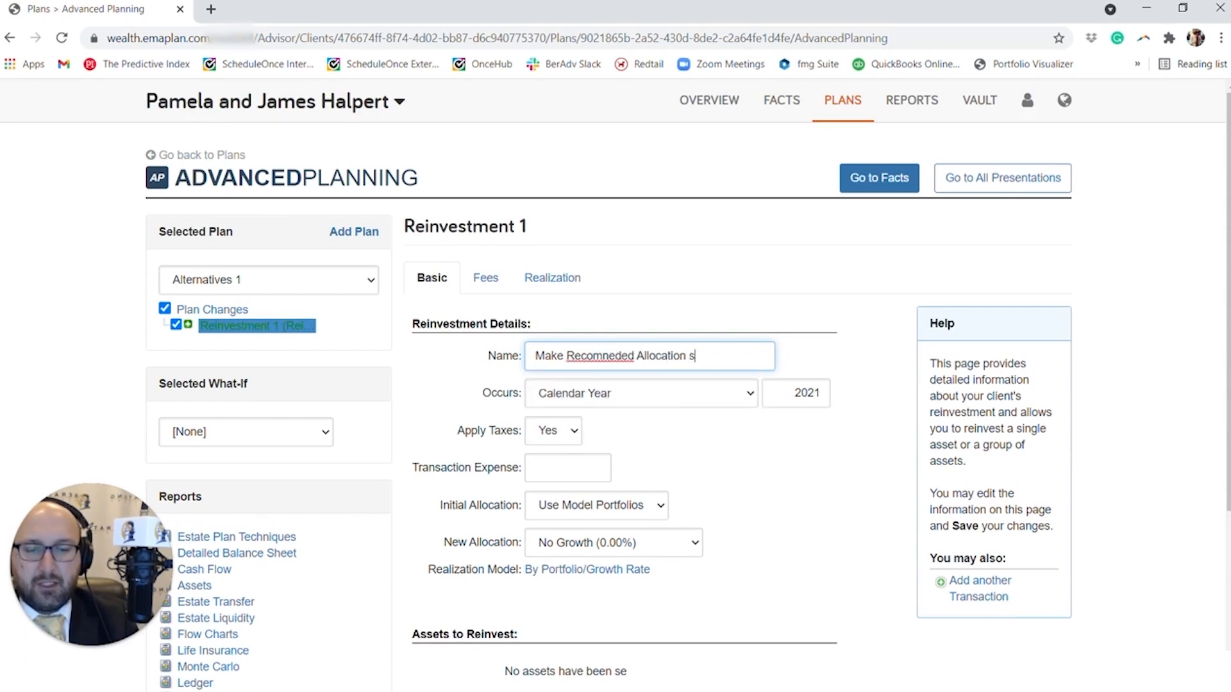
{"action": "key", "text": "BackSpace"}
{"action": "type", "text": "Changes"}
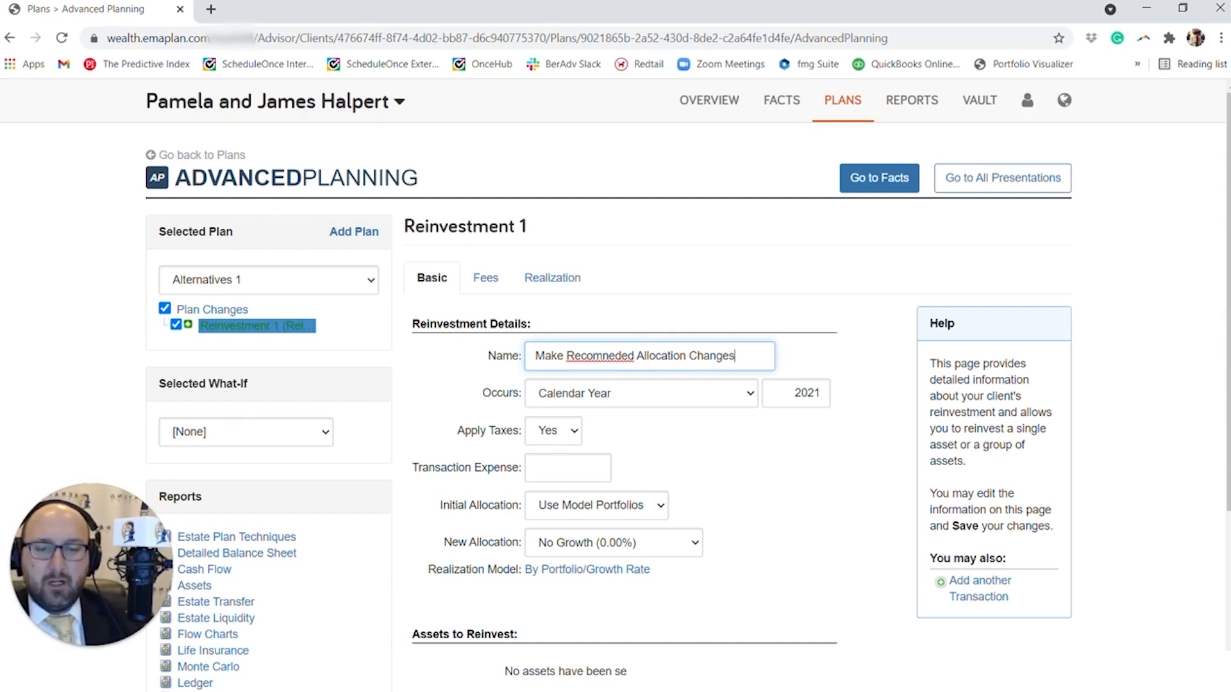
{"action": "right_click", "coordinate": [609, 355]}
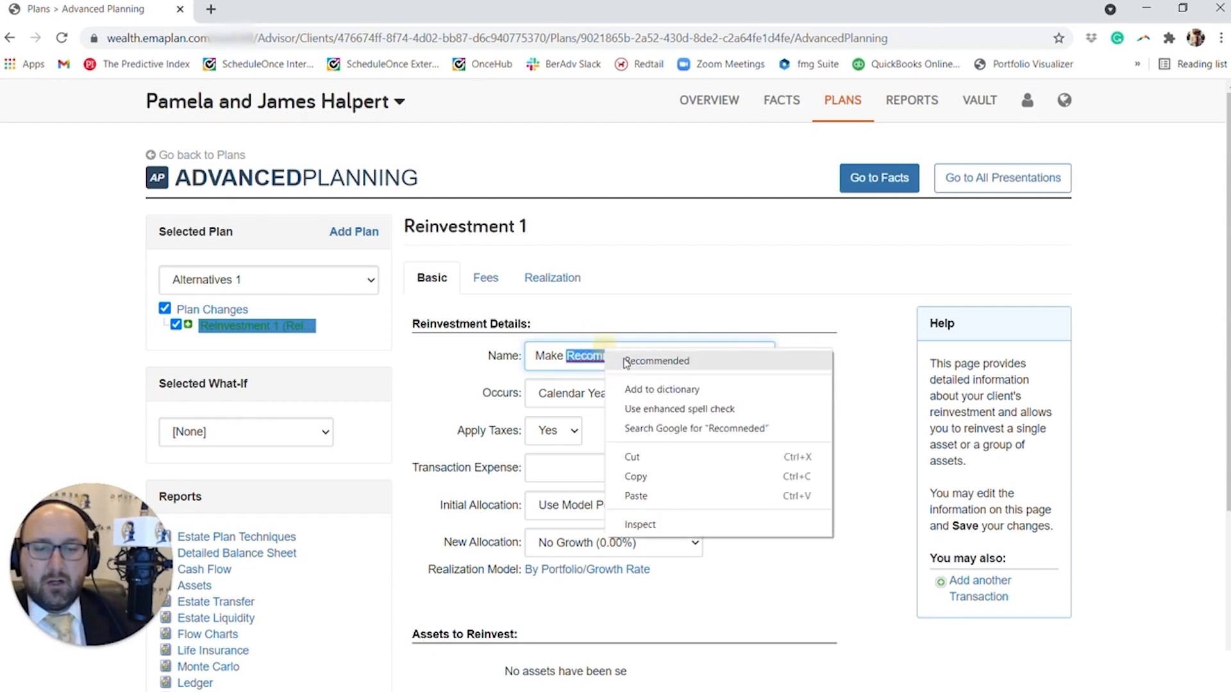
{"action": "left_click", "coordinate": [632, 360]}
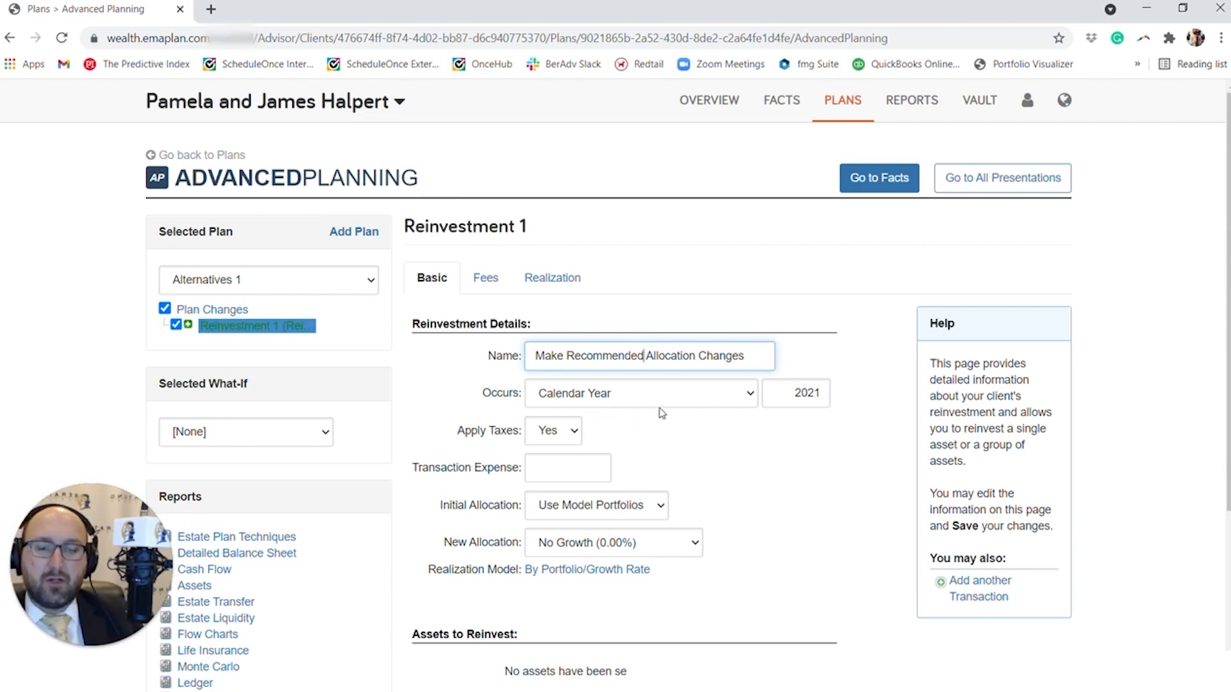
Keep Use Model Portfolios as the reinvestment's initial allocation and set its new allocation to Beratung Balanced (7.82%).
{"action": "left_click", "coordinate": [701, 443]}
{"action": "scroll", "coordinate": [701, 443], "scroll_direction": "down", "scroll_amount": 1}
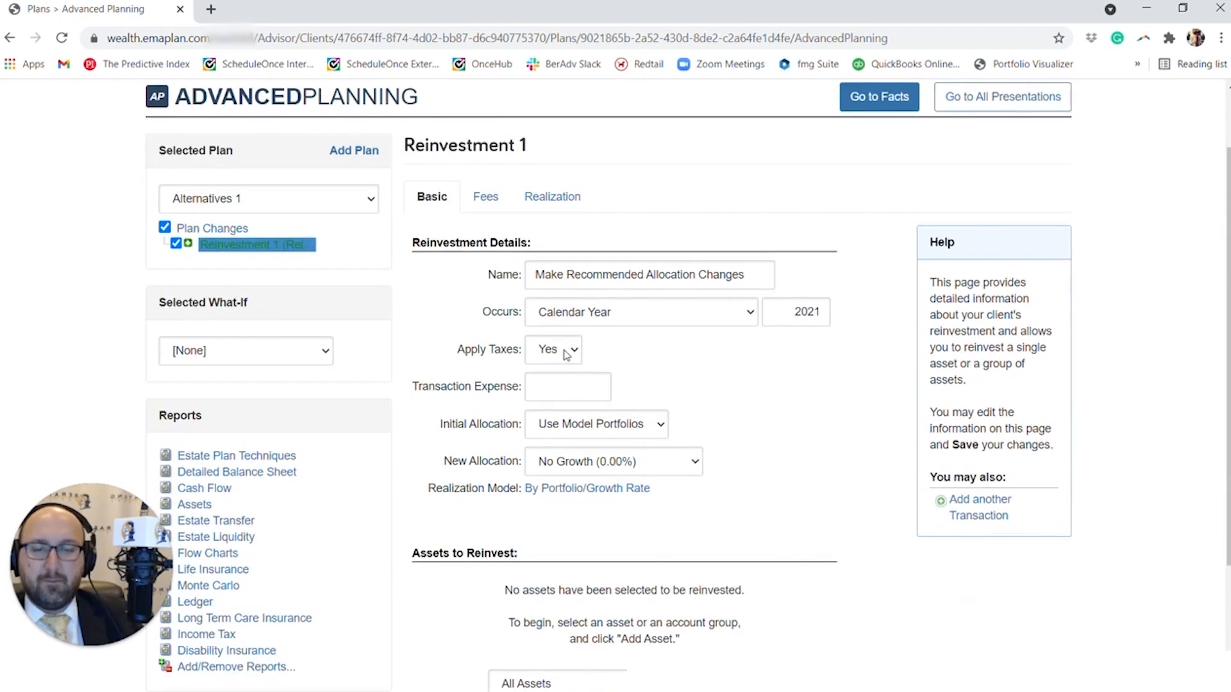
{"action": "mouse_move", "coordinate": [567, 355]}
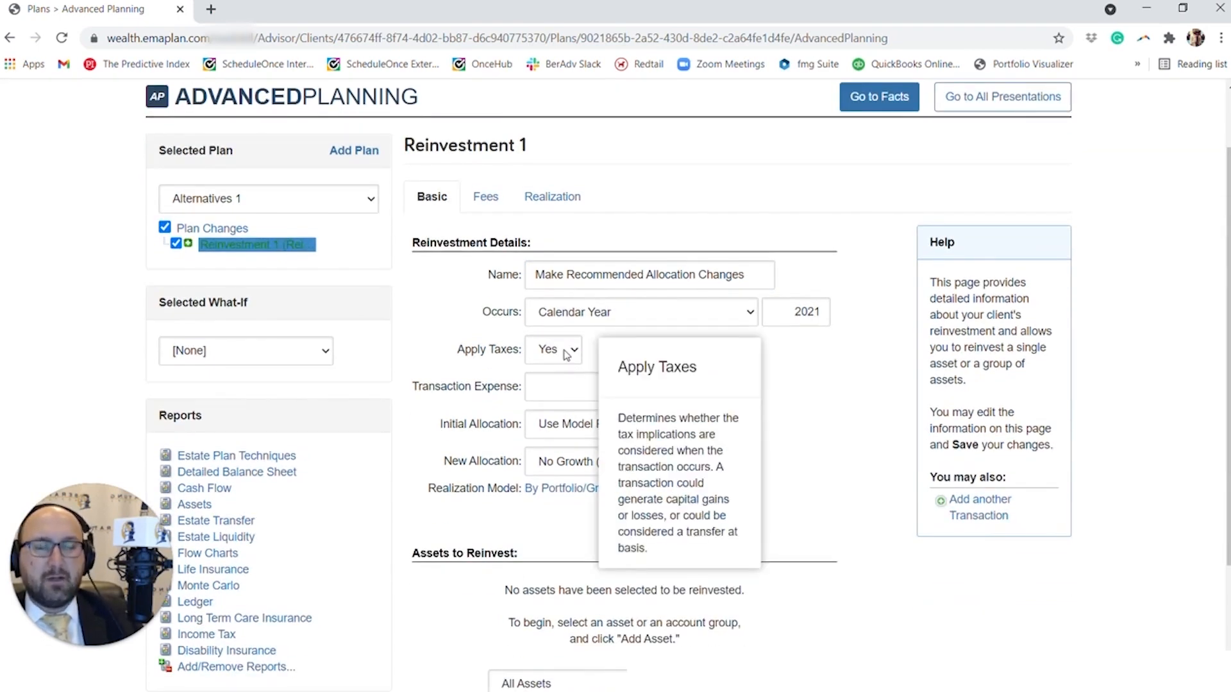
{"action": "scroll", "coordinate": [615, 392], "scroll_direction": "down", "scroll_amount": 1}
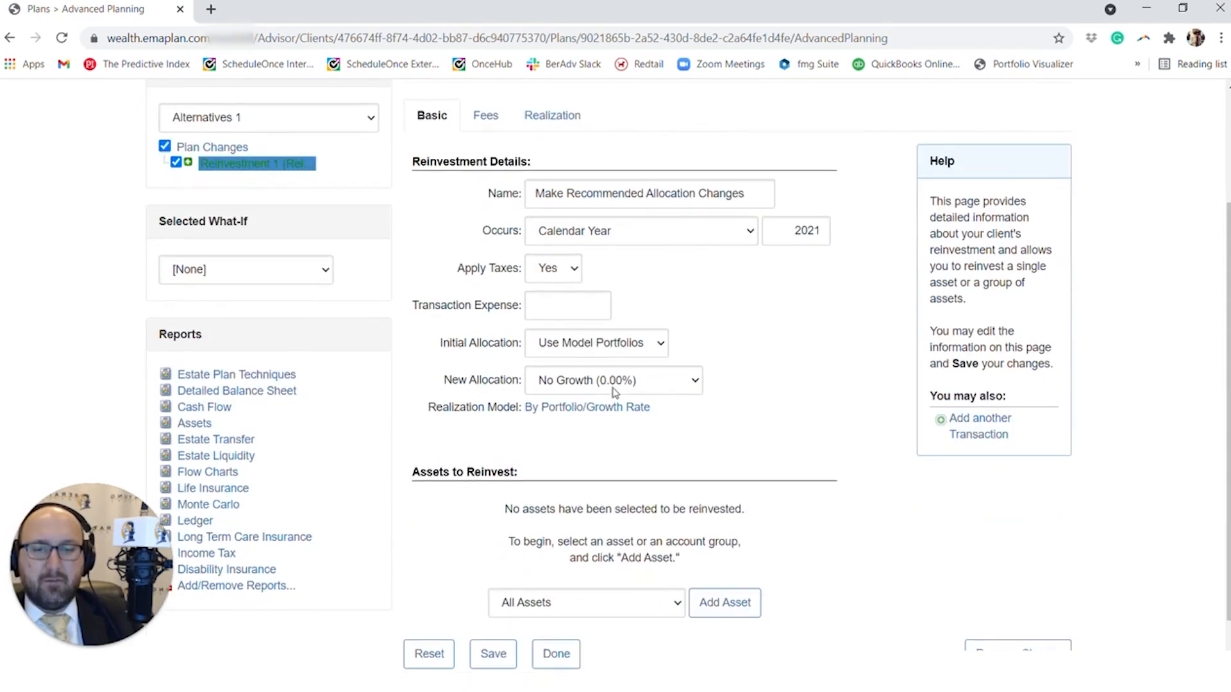
{"action": "mouse_move", "coordinate": [567, 306]}
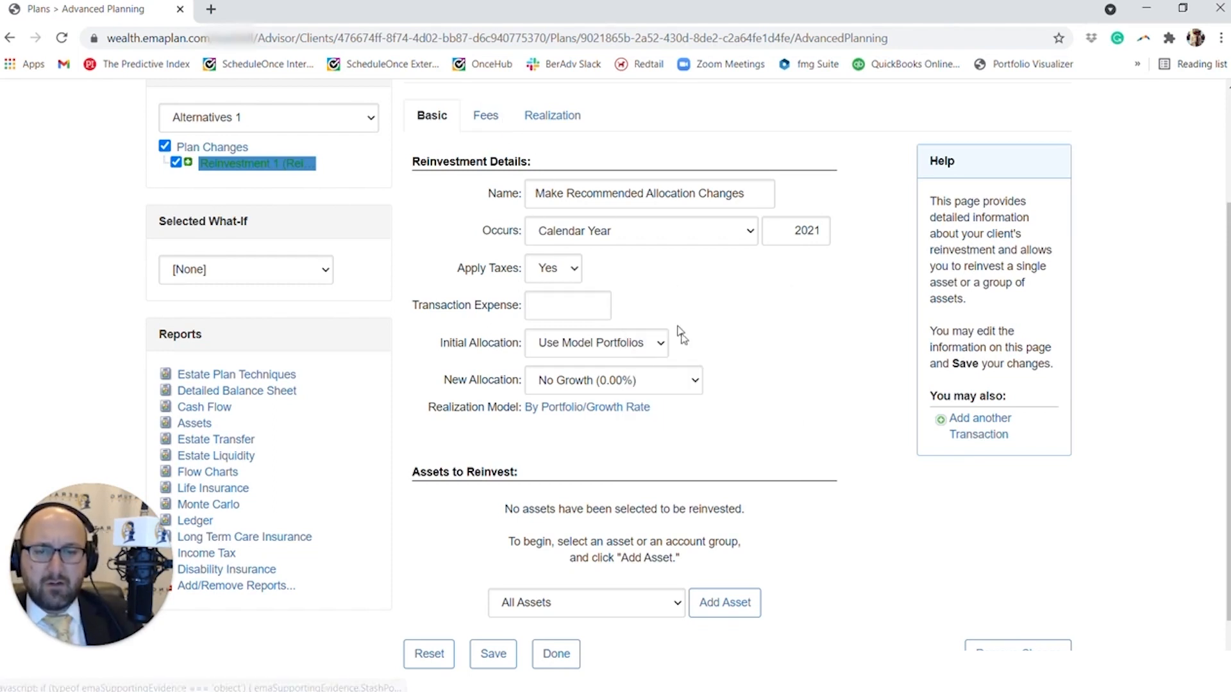
{"action": "scroll", "coordinate": [642, 302], "scroll_direction": "down", "scroll_amount": 1}
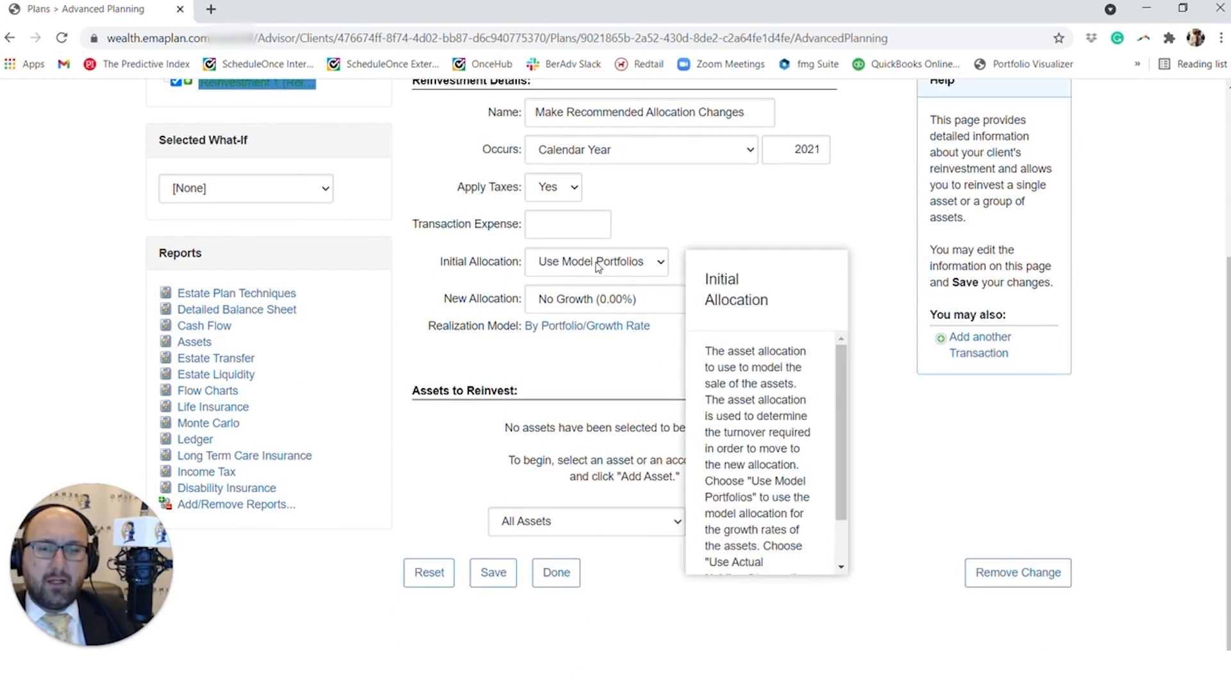
{"action": "left_click", "coordinate": [601, 264]}
{"action": "left_click", "coordinate": [645, 297]}
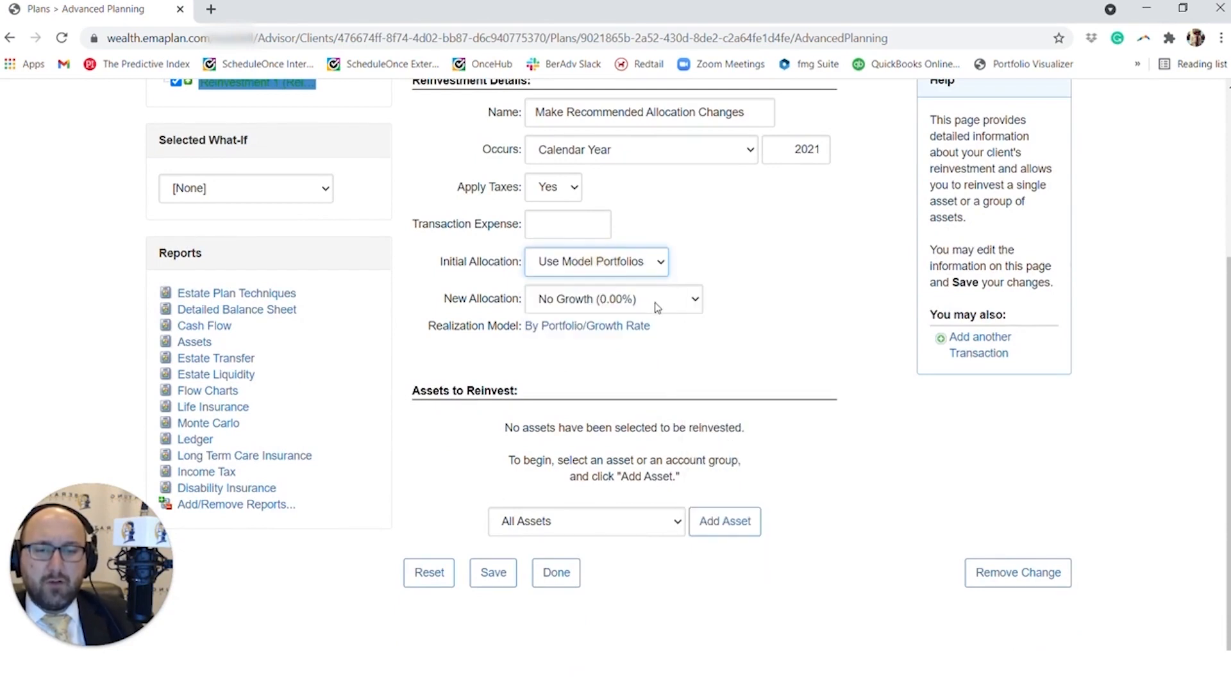
{"action": "left_click", "coordinate": [656, 306]}
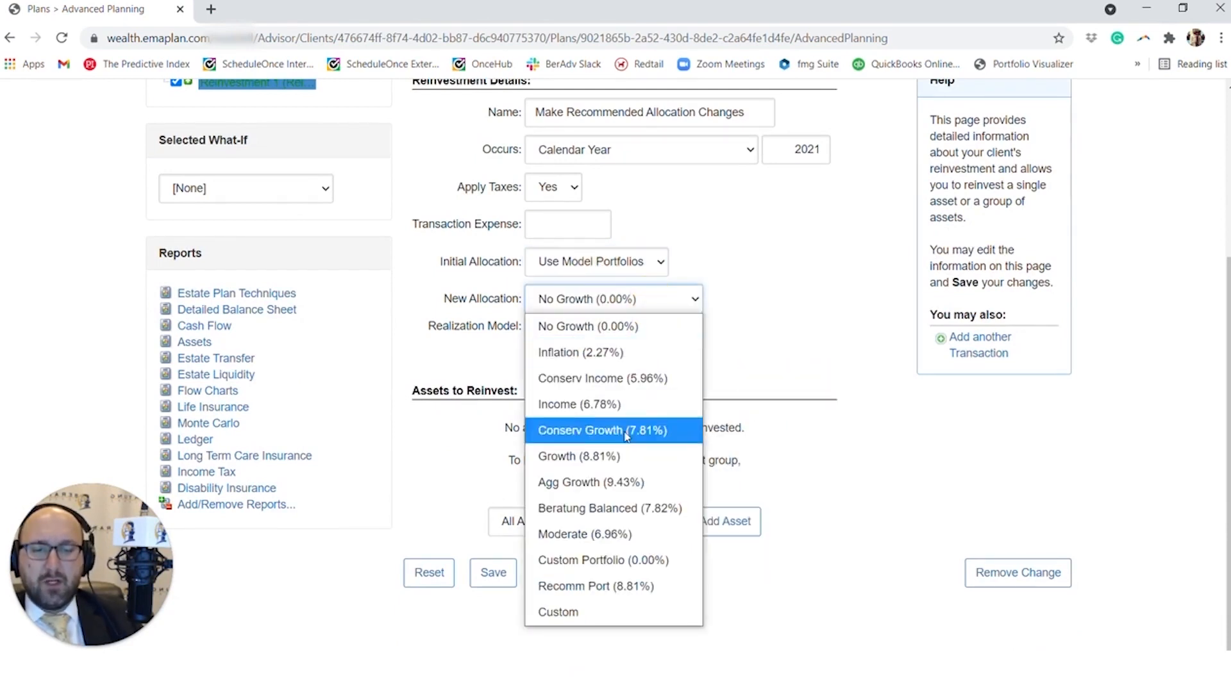
{"action": "left_click", "coordinate": [595, 510]}
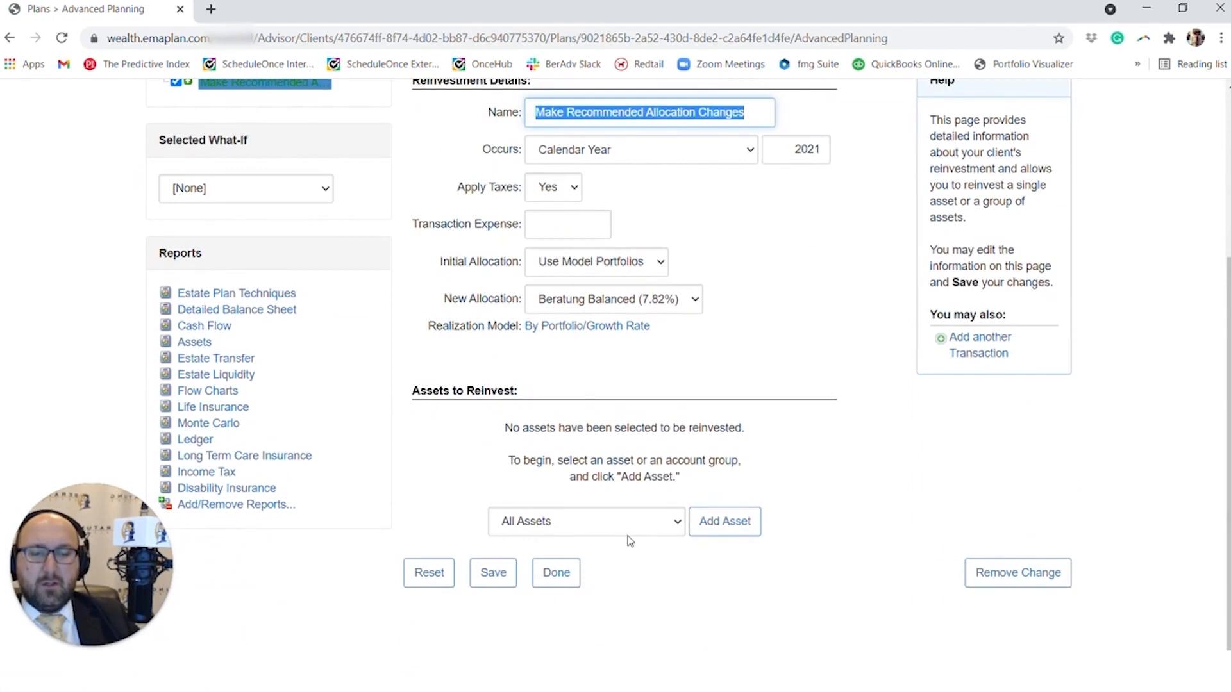
Add All Assets to the assets to reinvest and finish the reinvestment, returning to the plan overview.
{"action": "left_click", "coordinate": [638, 532]}
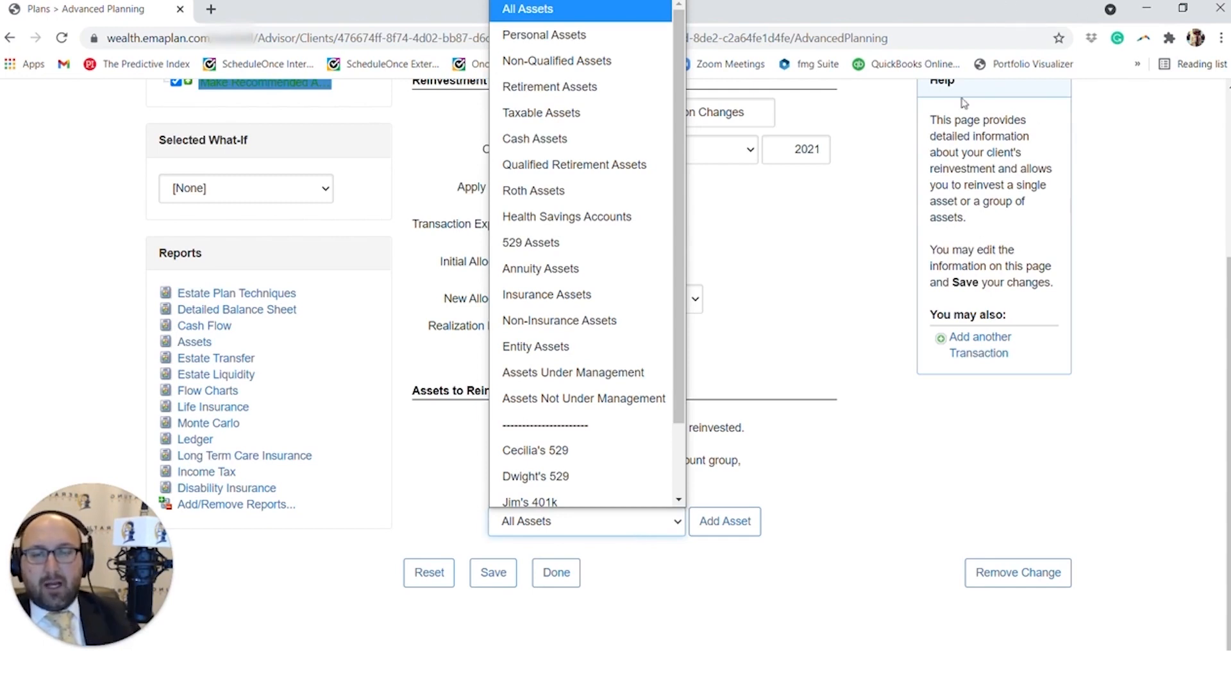
{"action": "scroll", "coordinate": [558, 384], "scroll_direction": "down", "scroll_amount": 1}
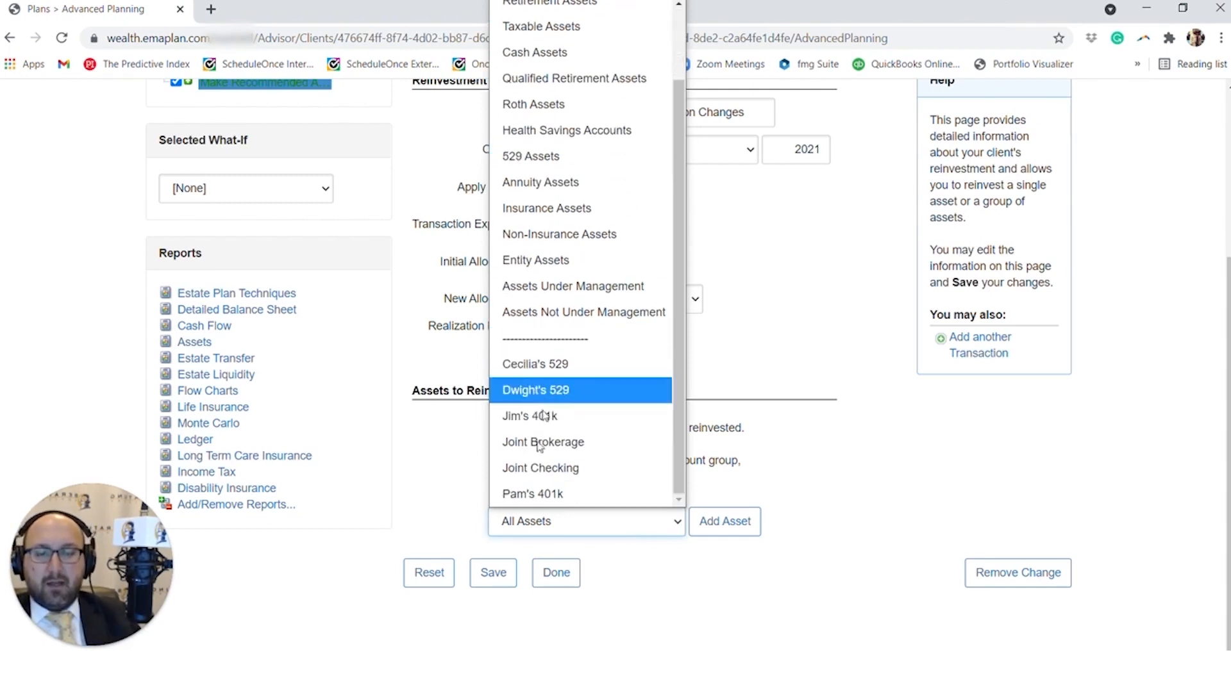
{"action": "scroll", "coordinate": [550, 407], "scroll_direction": "up", "scroll_amount": 1}
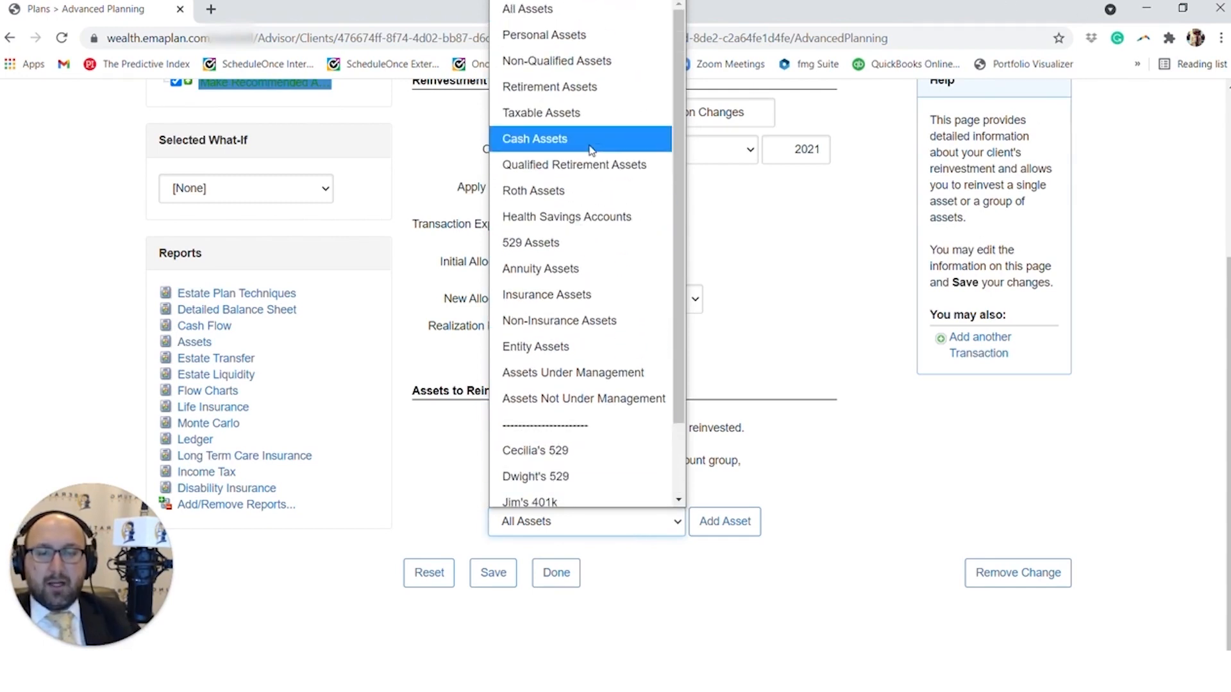
{"action": "left_click", "coordinate": [564, 9]}
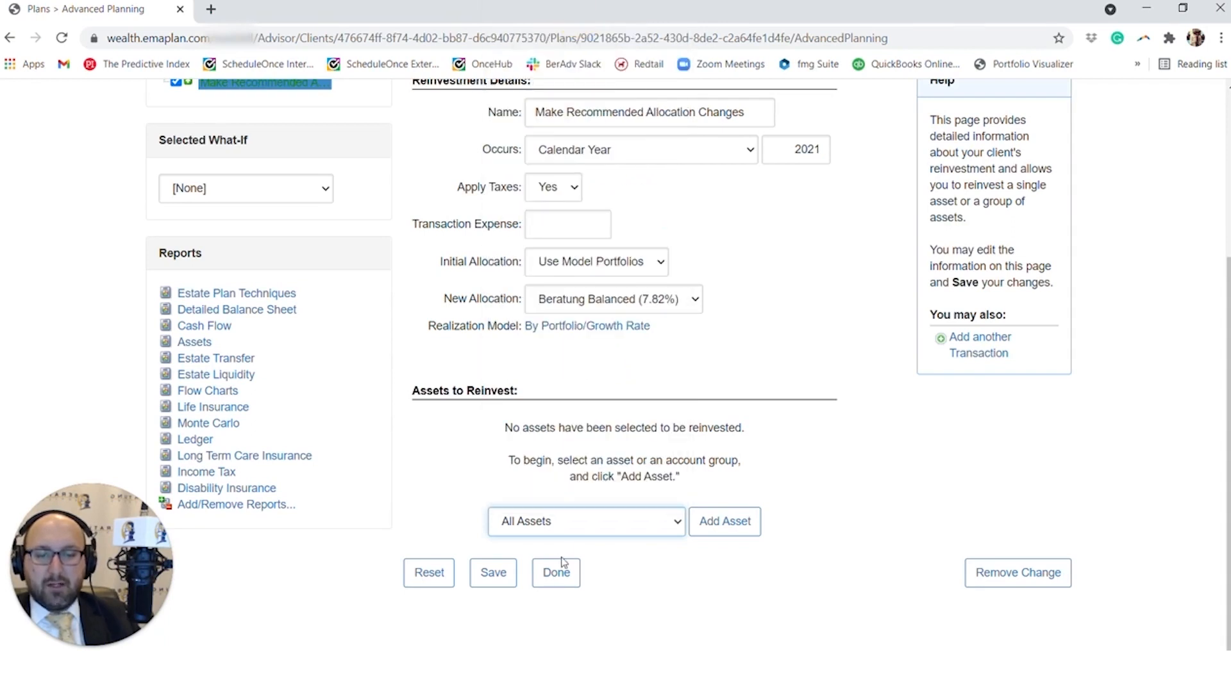
{"action": "left_click", "coordinate": [720, 524]}
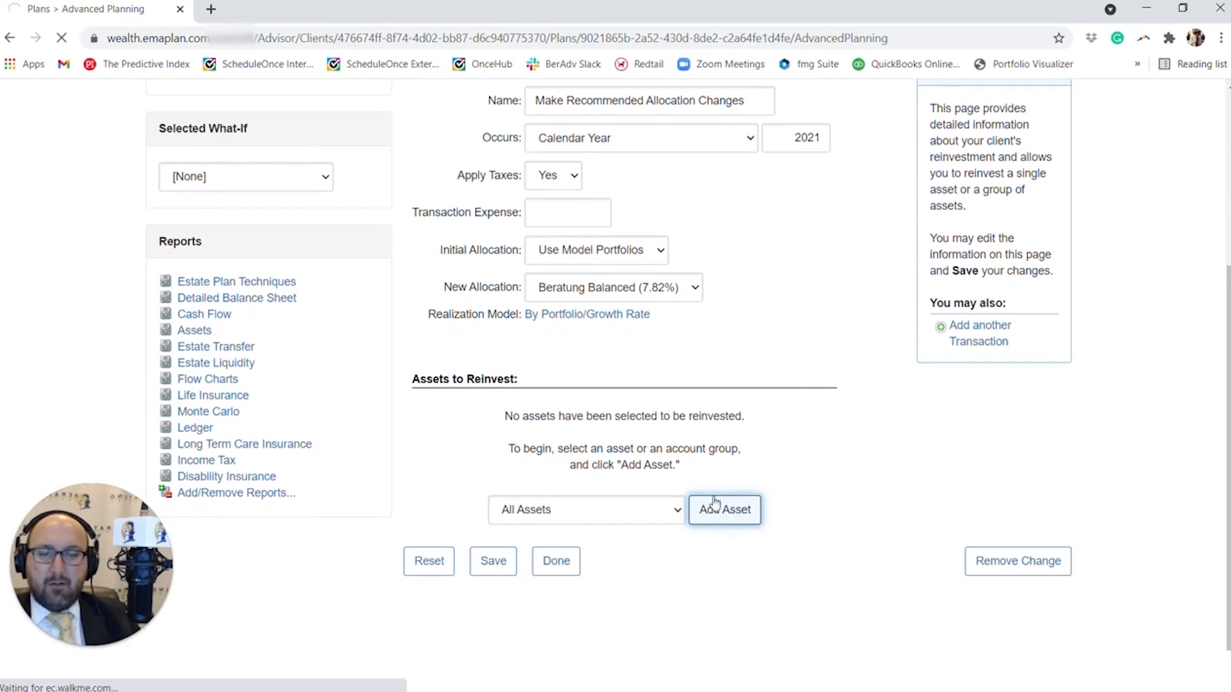
{"action": "scroll", "coordinate": [550, 637], "scroll_direction": "down", "scroll_amount": 3}
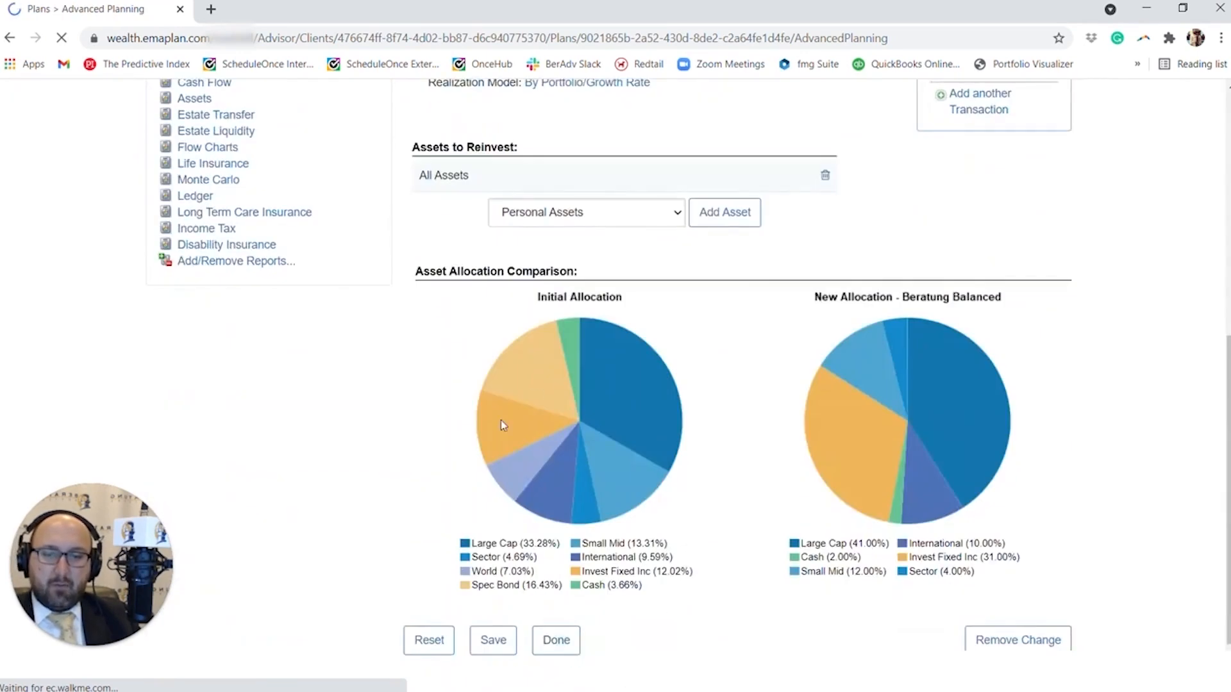
{"action": "scroll", "coordinate": [564, 532], "scroll_direction": "down", "scroll_amount": 8}
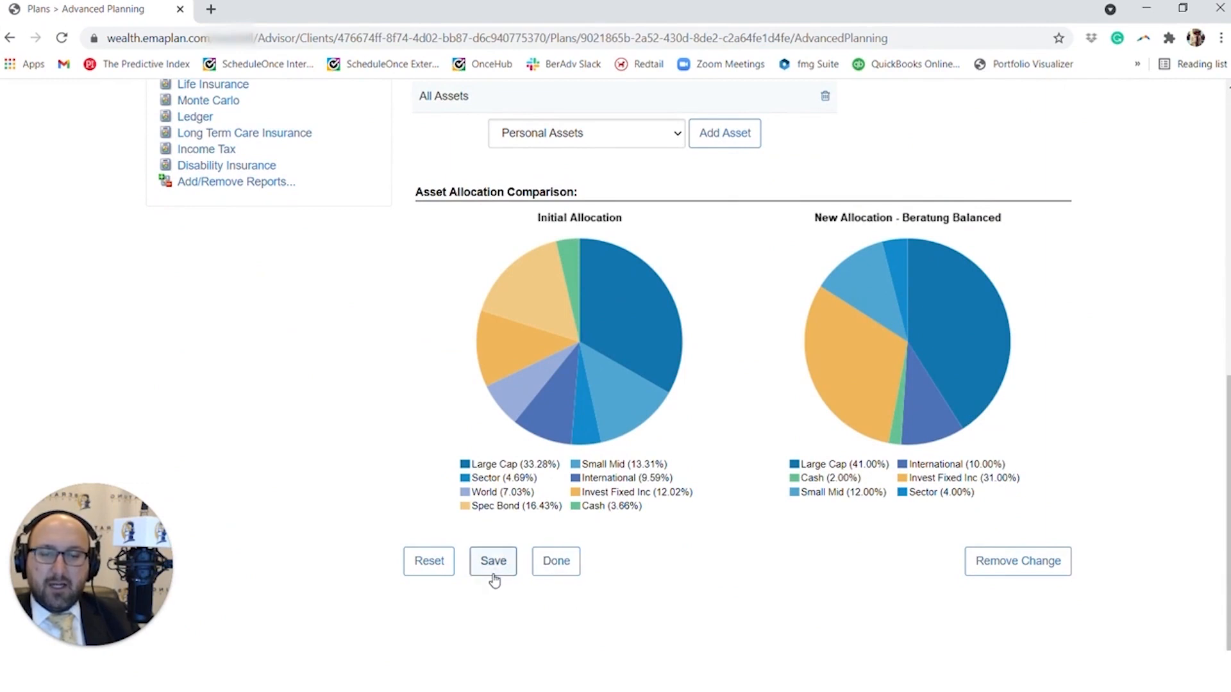
{"action": "left_click", "coordinate": [555, 568]}
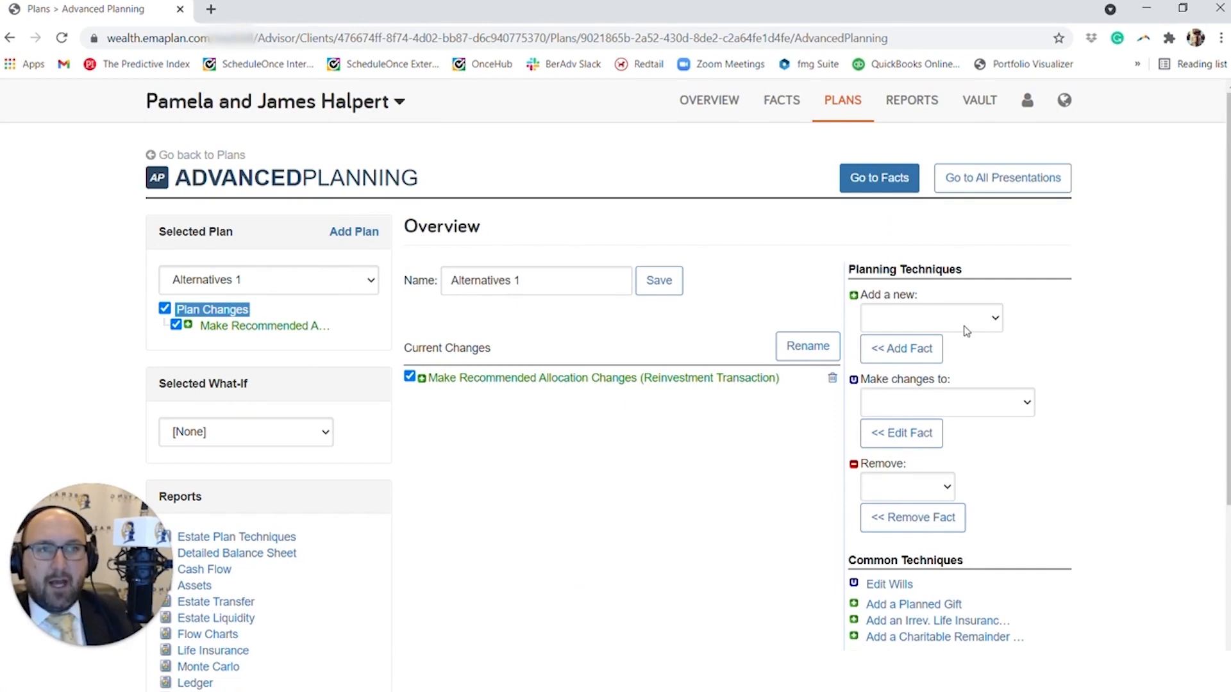
Start a change to the plan's Inflation/Market assumptions from the planning techniques.
{"action": "scroll", "coordinate": [1003, 381], "scroll_direction": "down", "scroll_amount": 1}
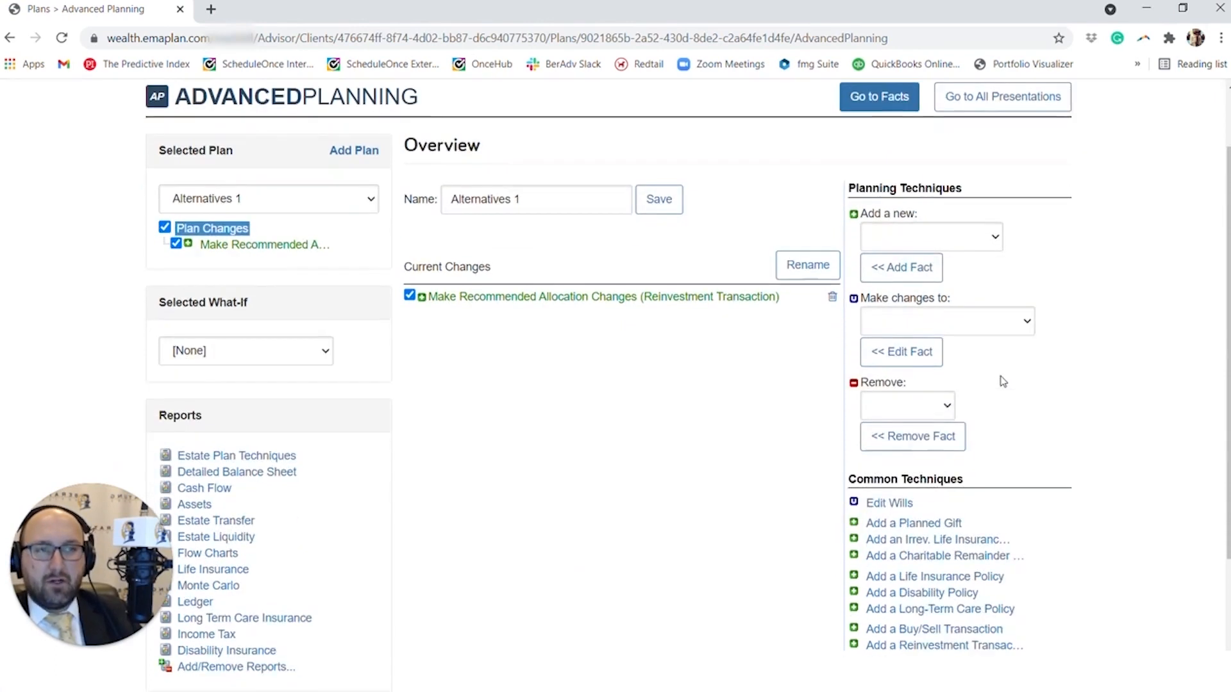
{"action": "left_click", "coordinate": [1012, 332]}
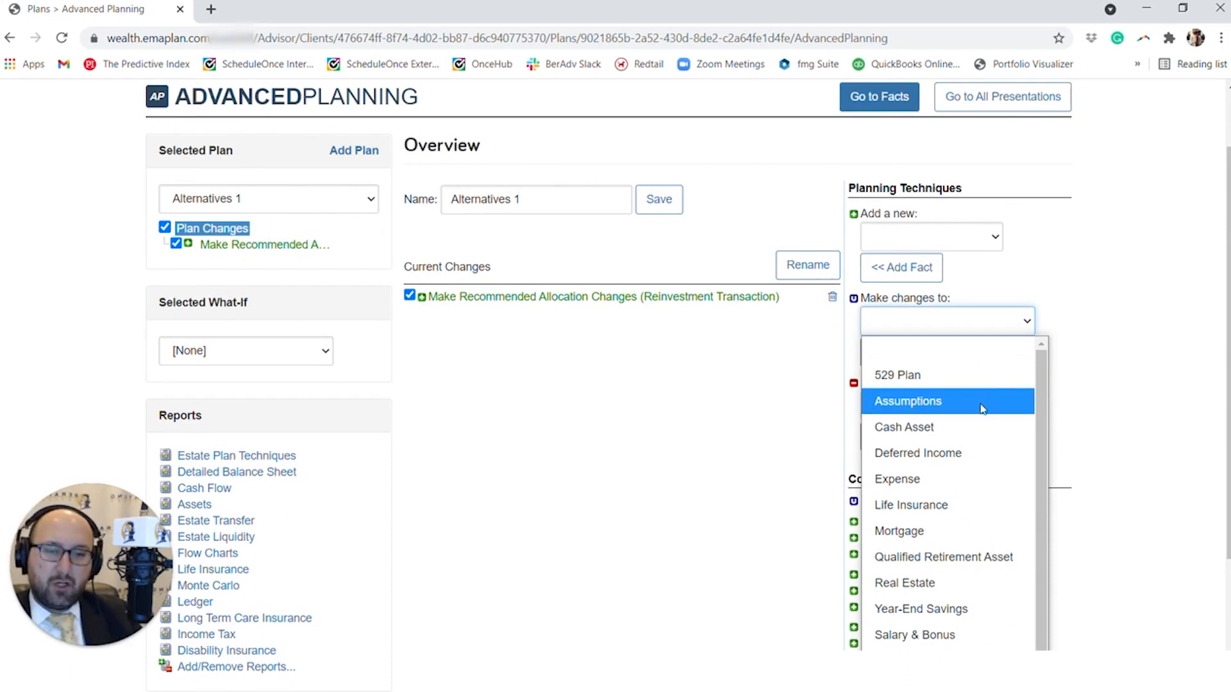
{"action": "left_click", "coordinate": [924, 402]}
{"action": "left_click", "coordinate": [961, 351]}
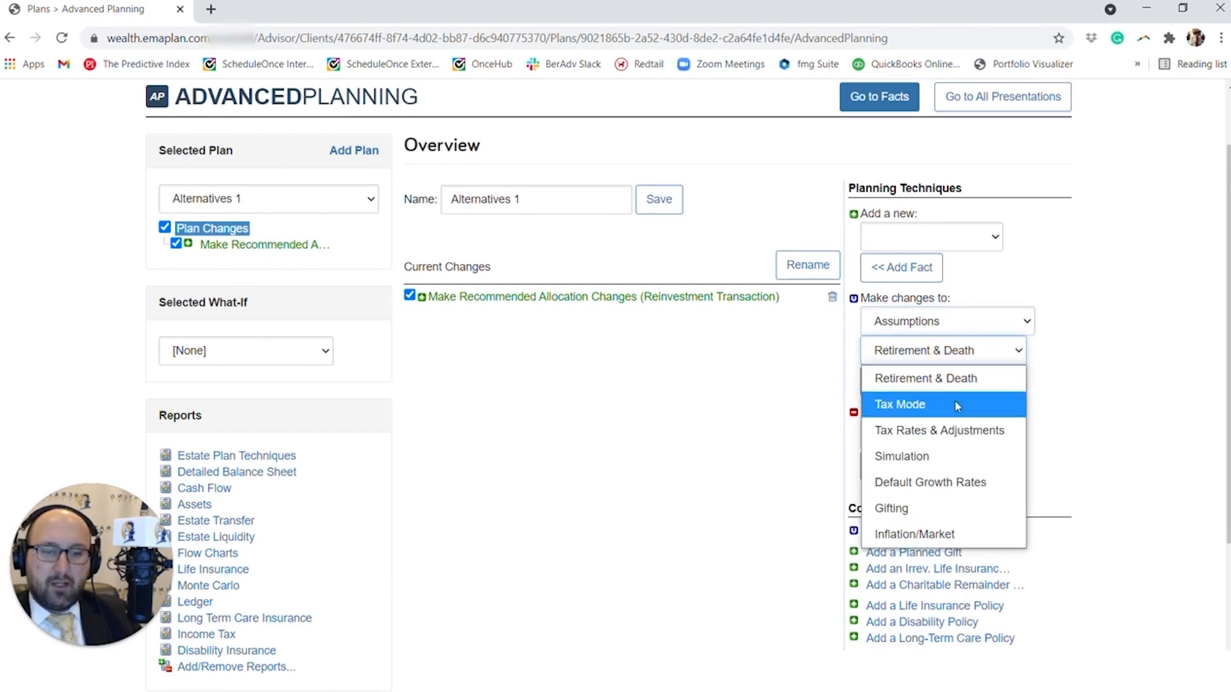
{"action": "left_click", "coordinate": [921, 532]}
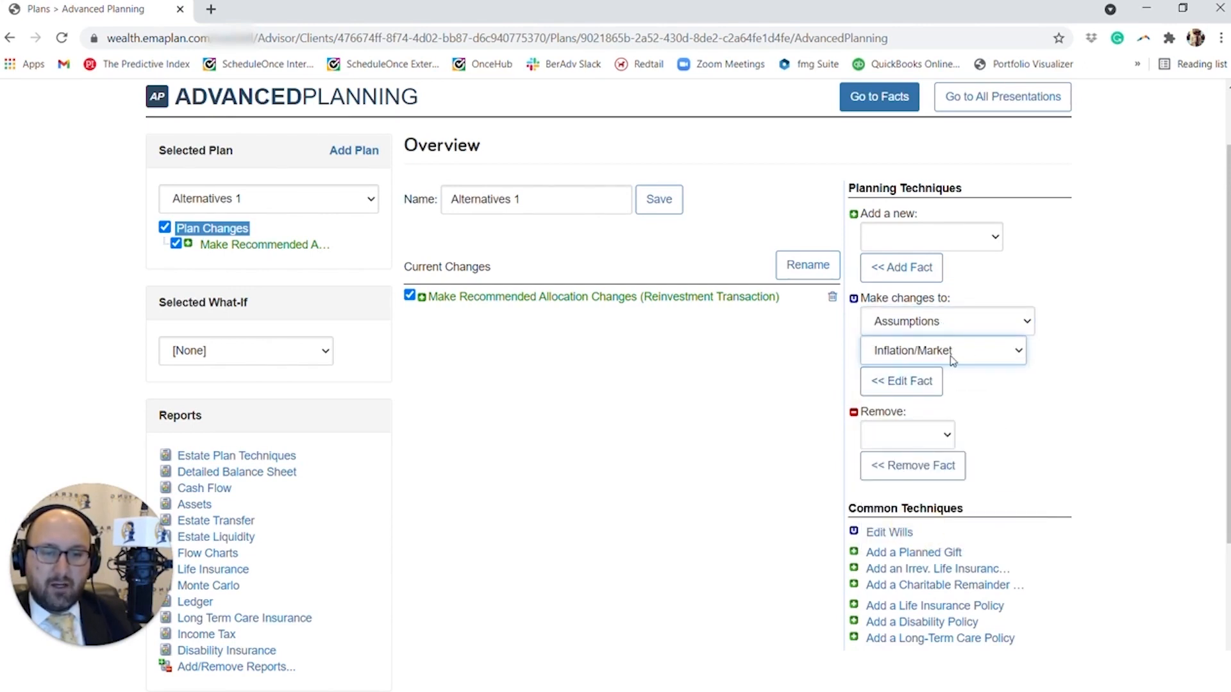
{"action": "left_click", "coordinate": [910, 397]}
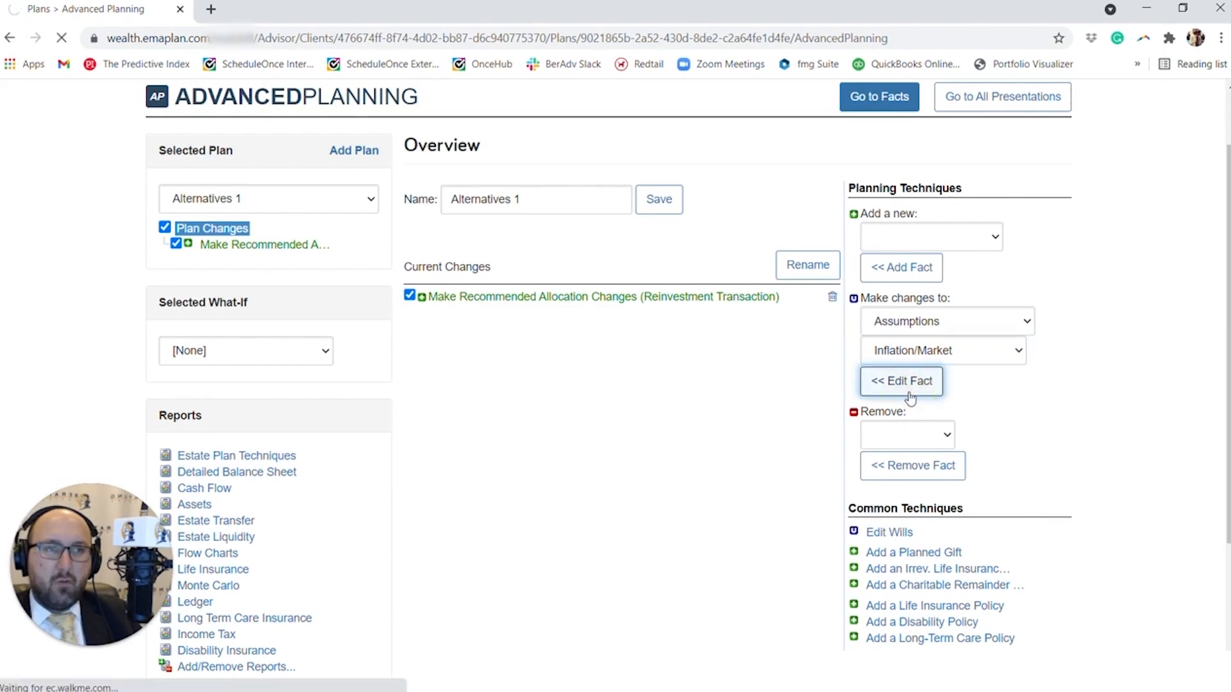
Set the atypical market to start at the client's retirement (age 65 in 2045) and end after a duration of 1 year.
{"action": "left_click", "coordinate": [603, 288]}
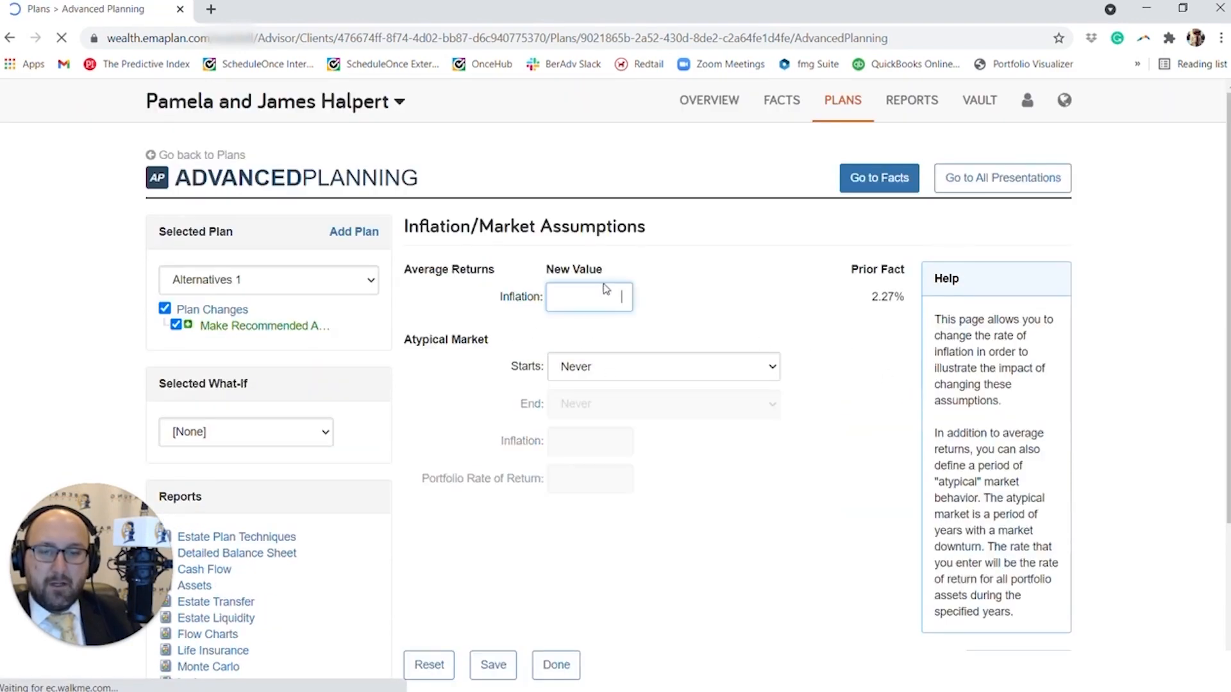
{"action": "scroll", "coordinate": [625, 318], "scroll_direction": "down", "scroll_amount": 1}
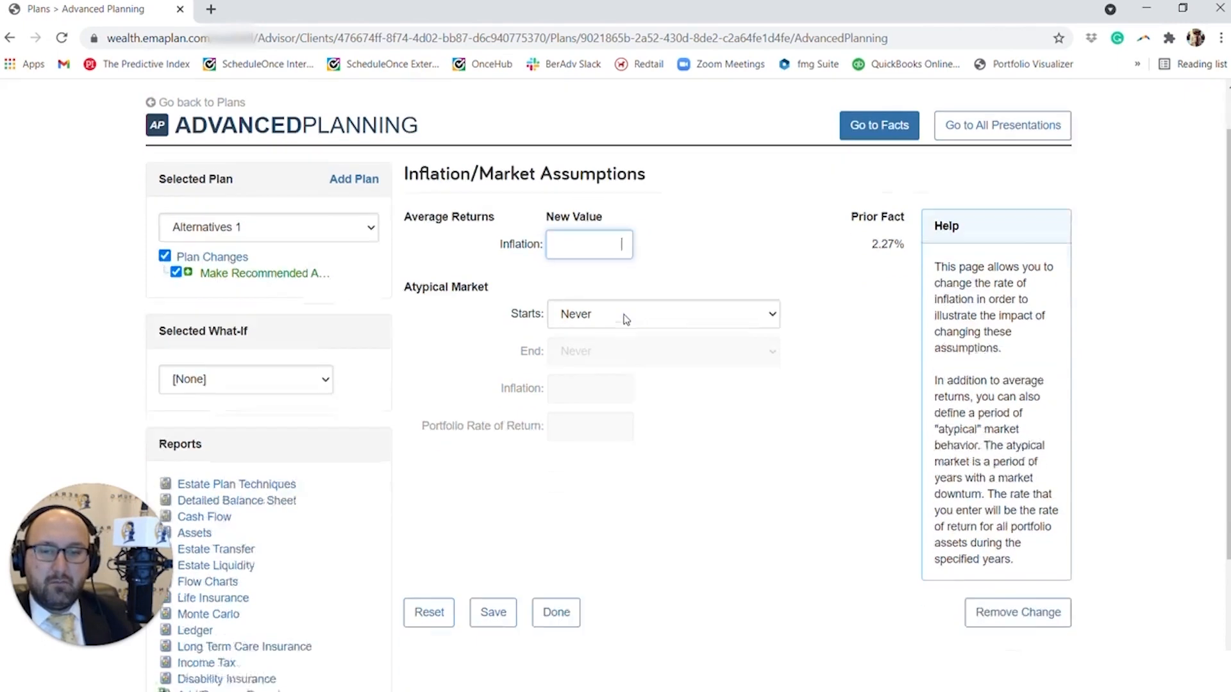
{"action": "left_click", "coordinate": [696, 299]}
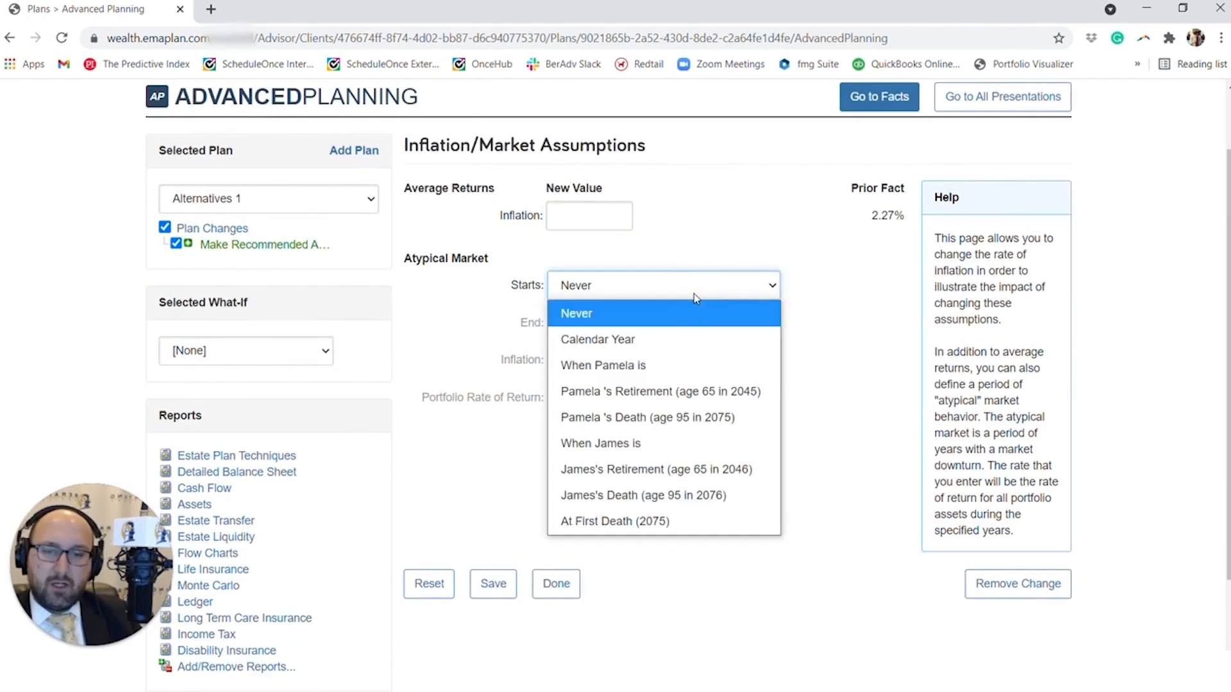
{"action": "left_click", "coordinate": [683, 347]}
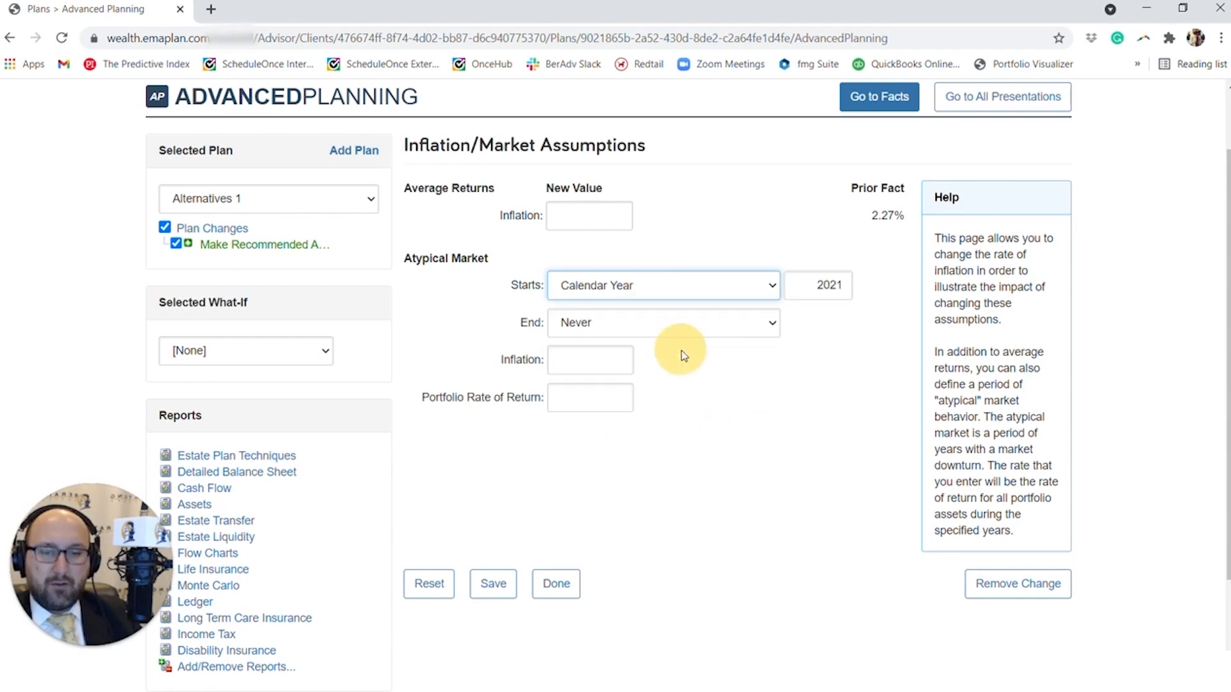
{"action": "left_click", "coordinate": [710, 292]}
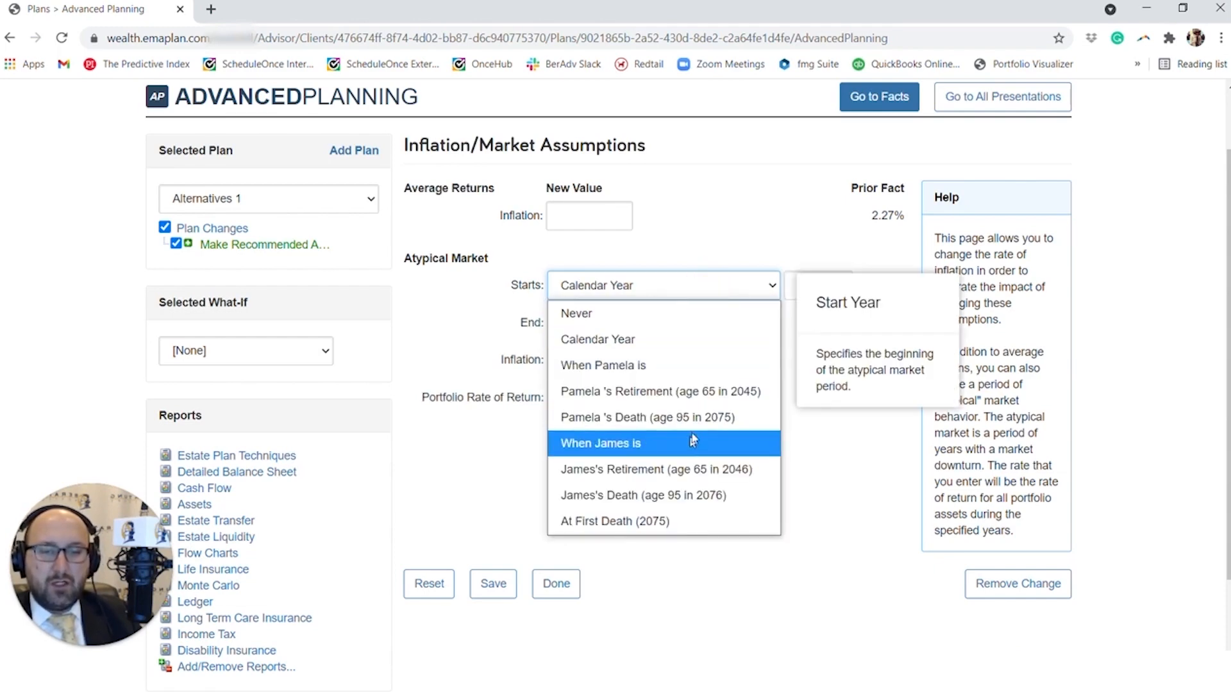
{"action": "left_click", "coordinate": [690, 392]}
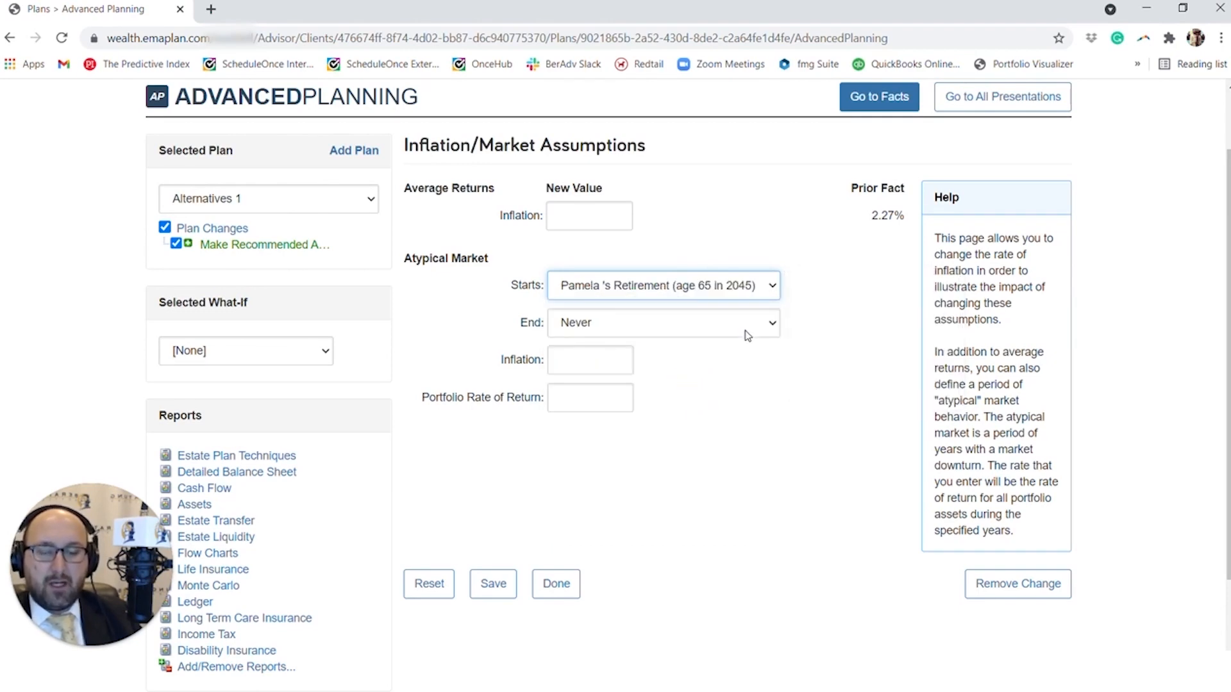
{"action": "mouse_move", "coordinate": [747, 336]}
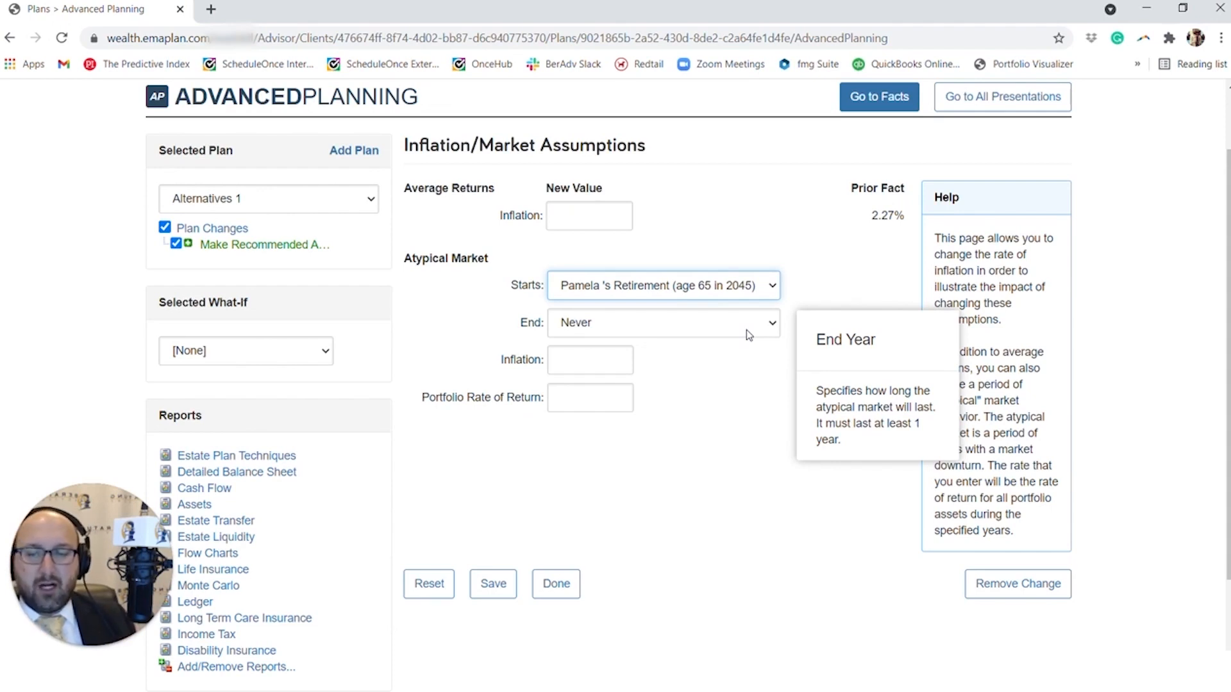
{"action": "left_click", "coordinate": [747, 330]}
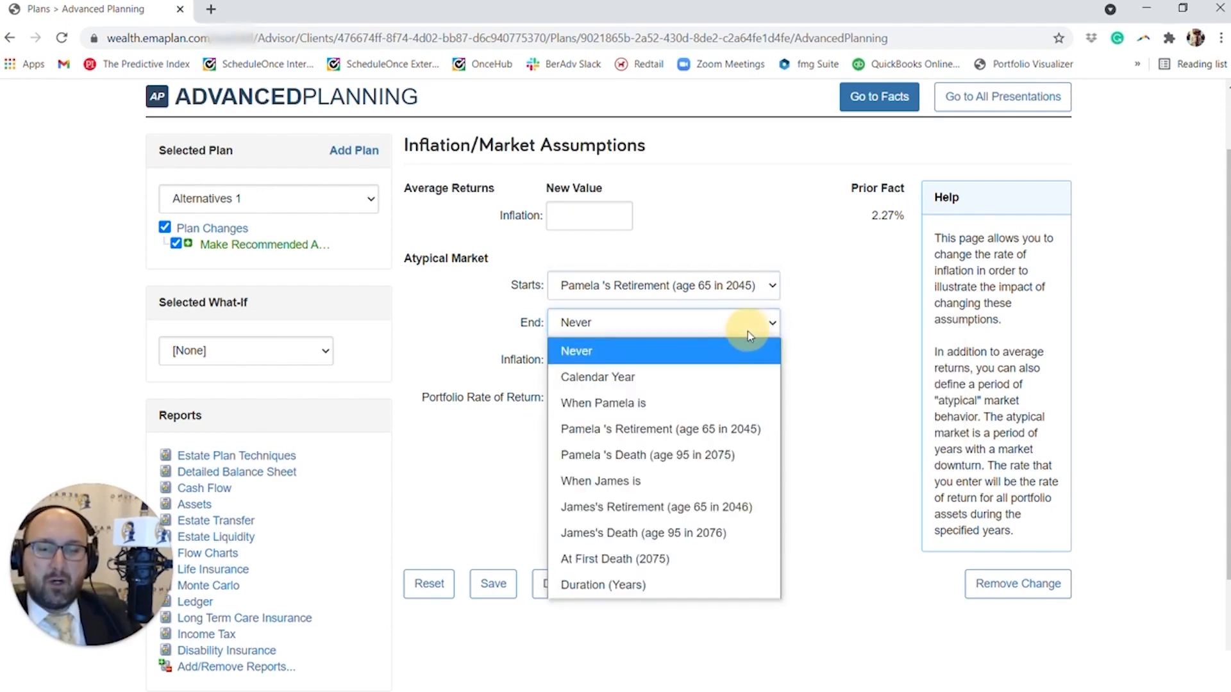
{"action": "left_click", "coordinate": [681, 588]}
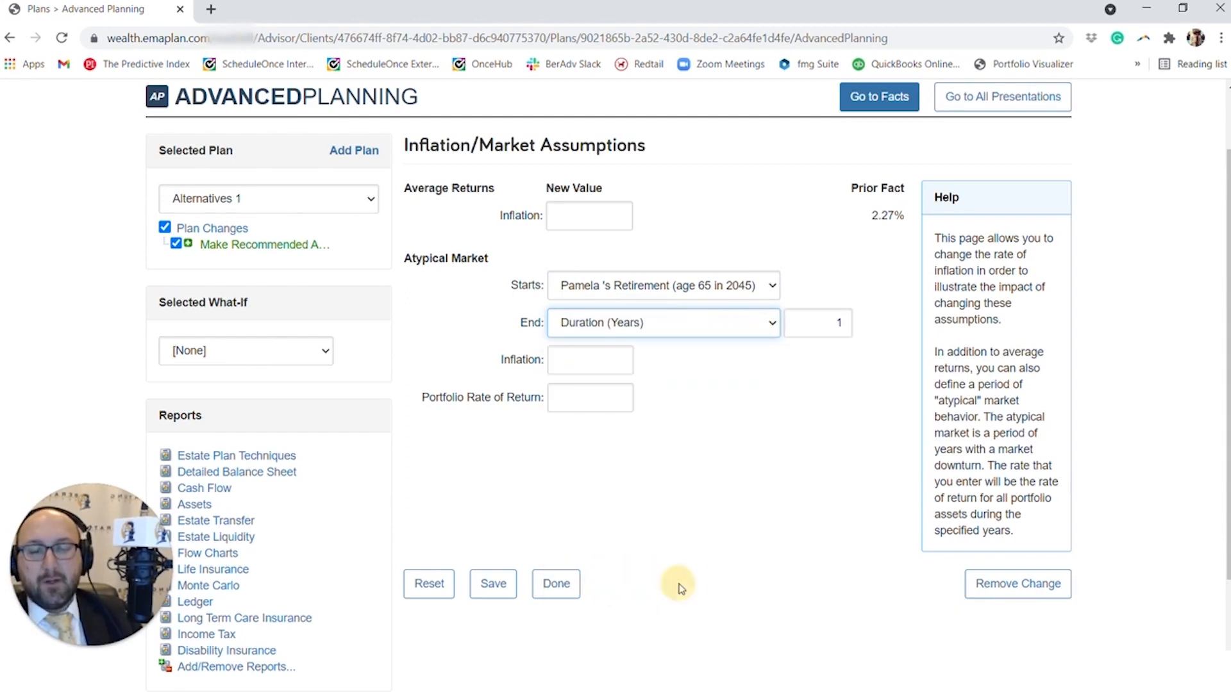
Set the atypical market's portfolio rate of return to -20% and finish the assumptions change.
{"action": "left_click", "coordinate": [622, 397]}
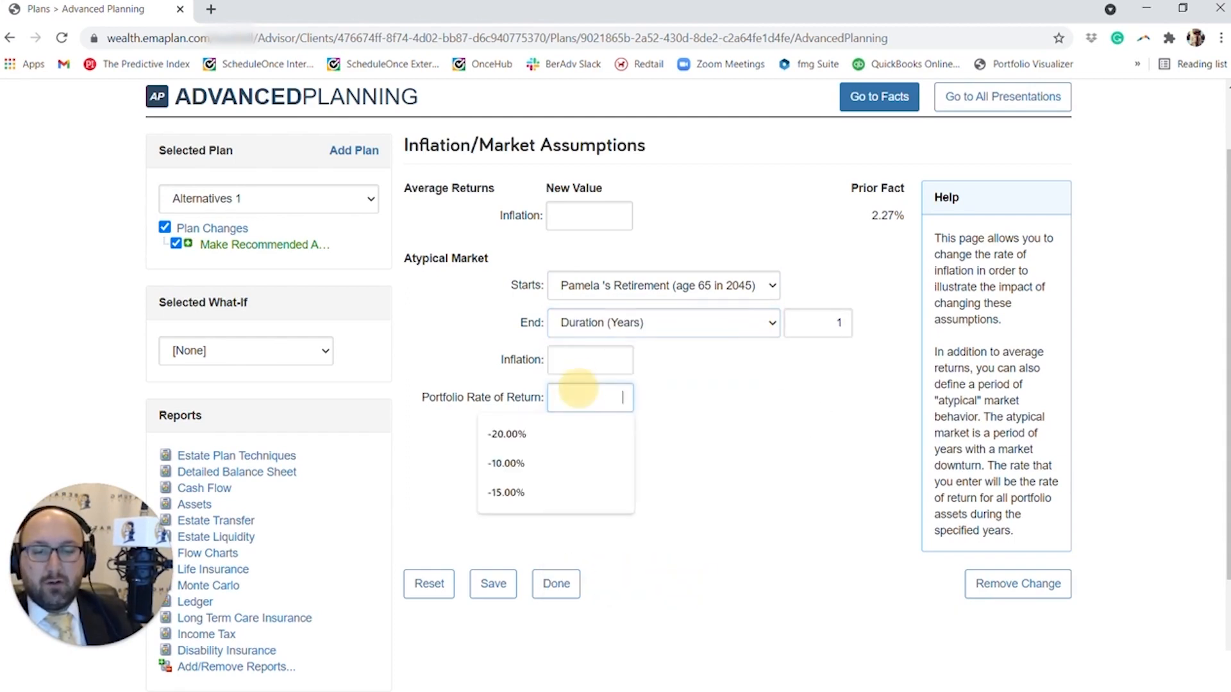
{"action": "type", "text": "-20"}
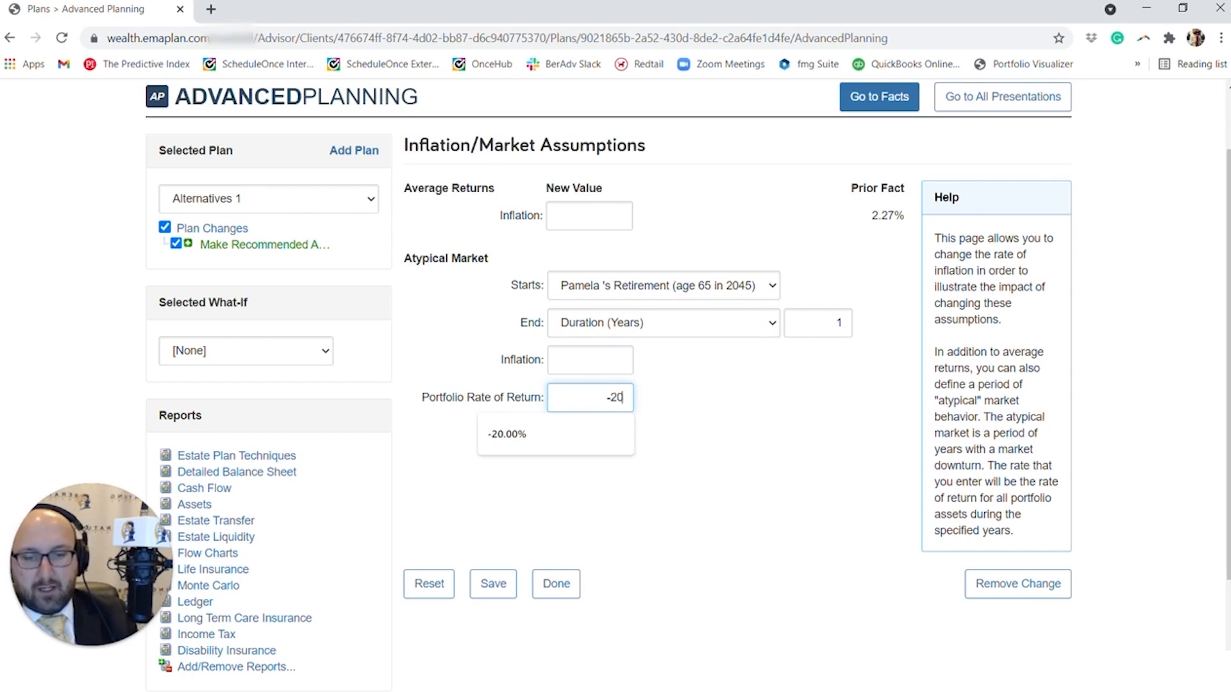
{"action": "left_click", "coordinate": [685, 397]}
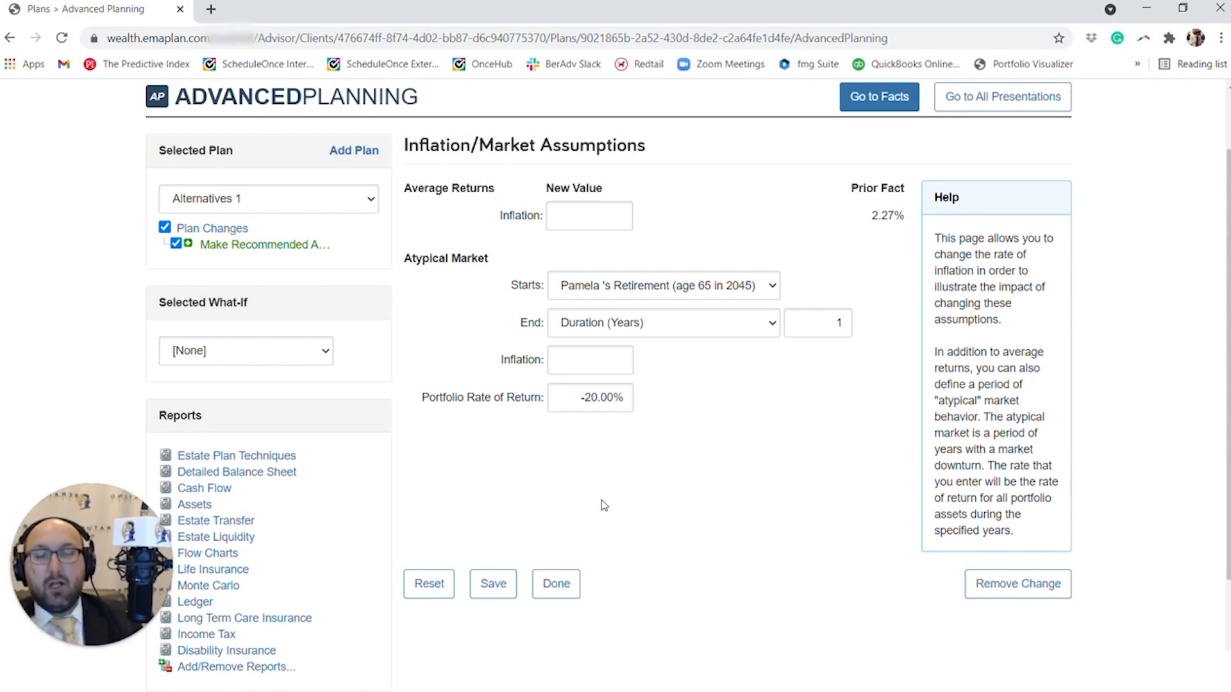
{"action": "left_click", "coordinate": [555, 589]}
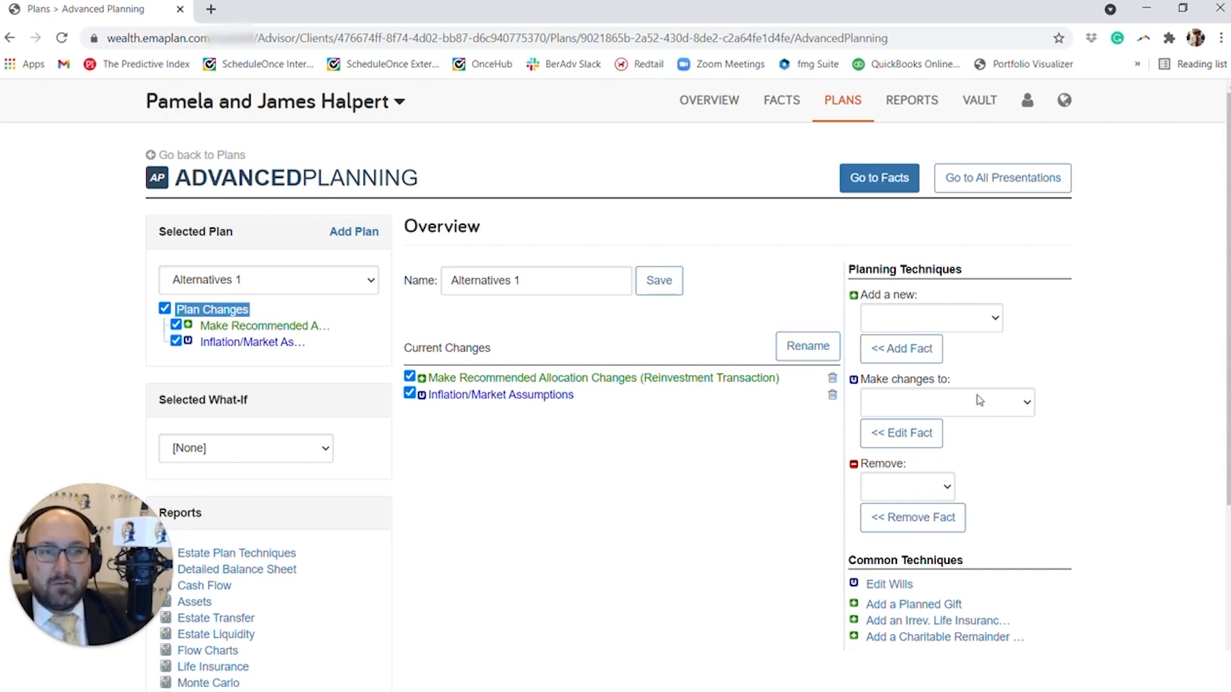
Start a change to the Living Expense fact under Expense from the planning techniques.
{"action": "left_click", "coordinate": [979, 409]}
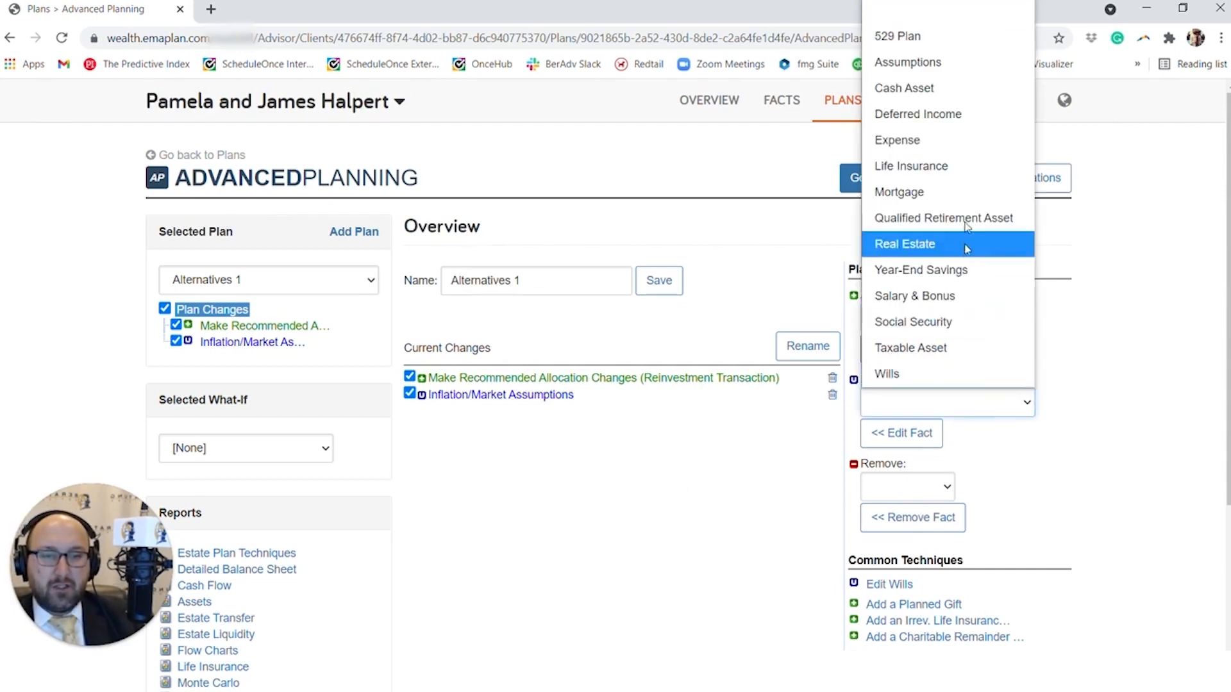
{"action": "left_click", "coordinate": [927, 139]}
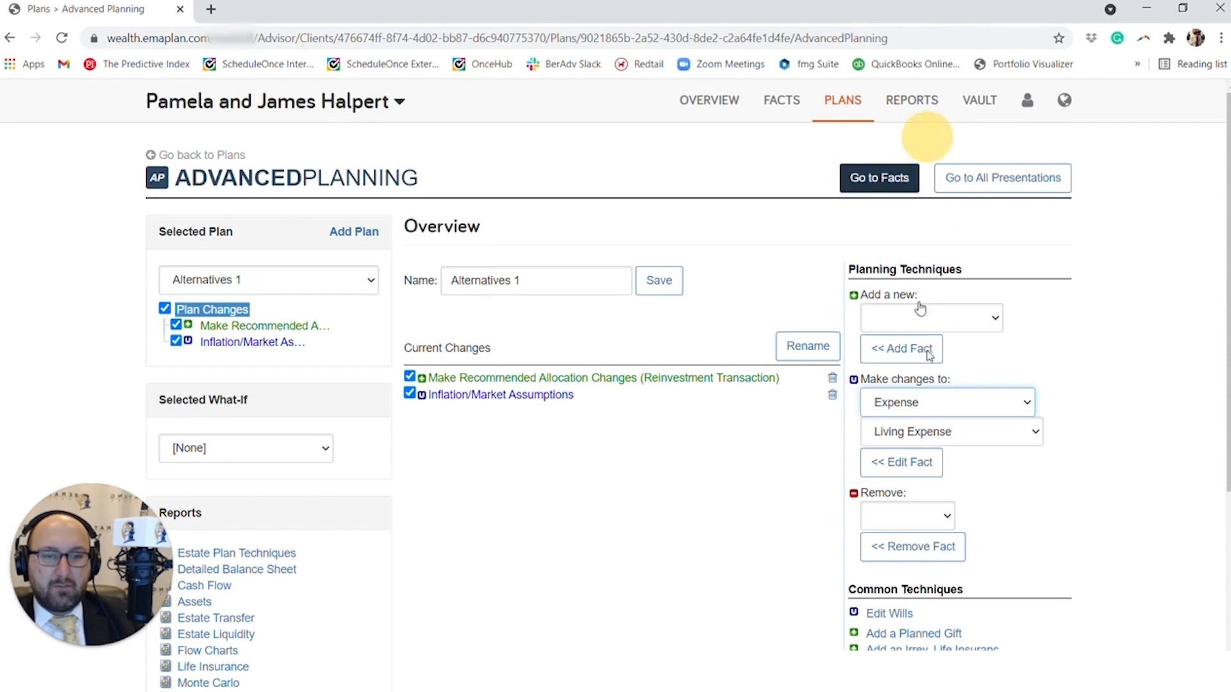
{"action": "left_click", "coordinate": [969, 442]}
{"action": "left_click", "coordinate": [964, 459]}
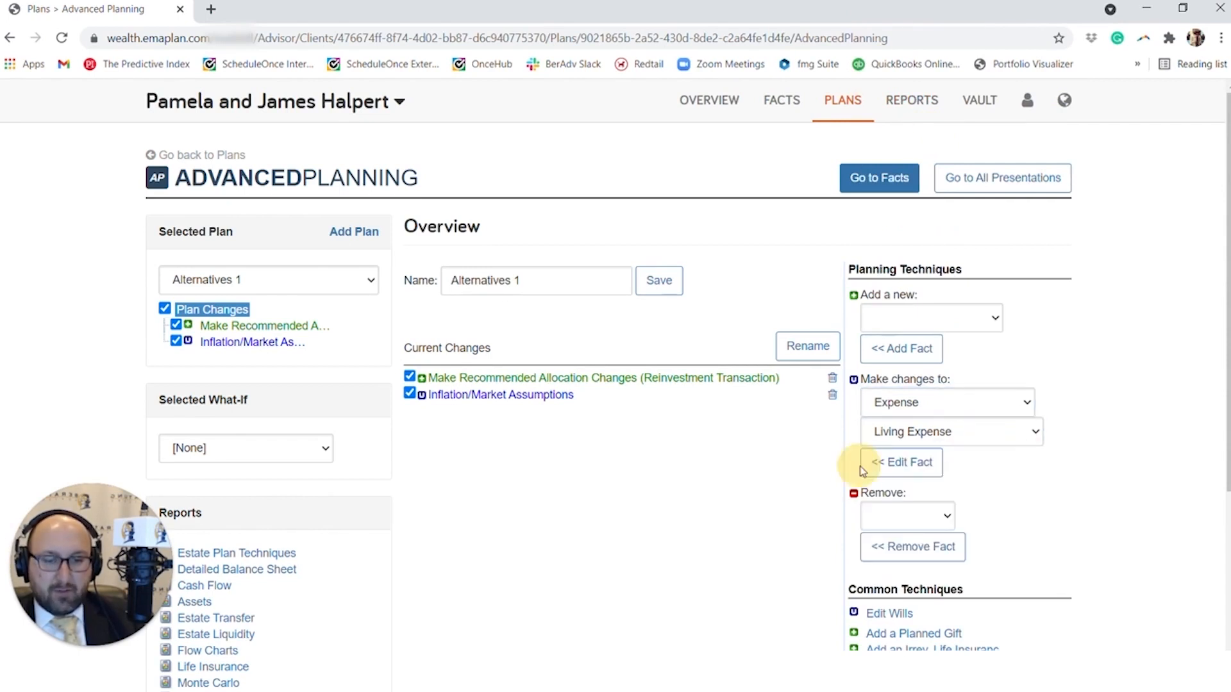
{"action": "left_click", "coordinate": [885, 472]}
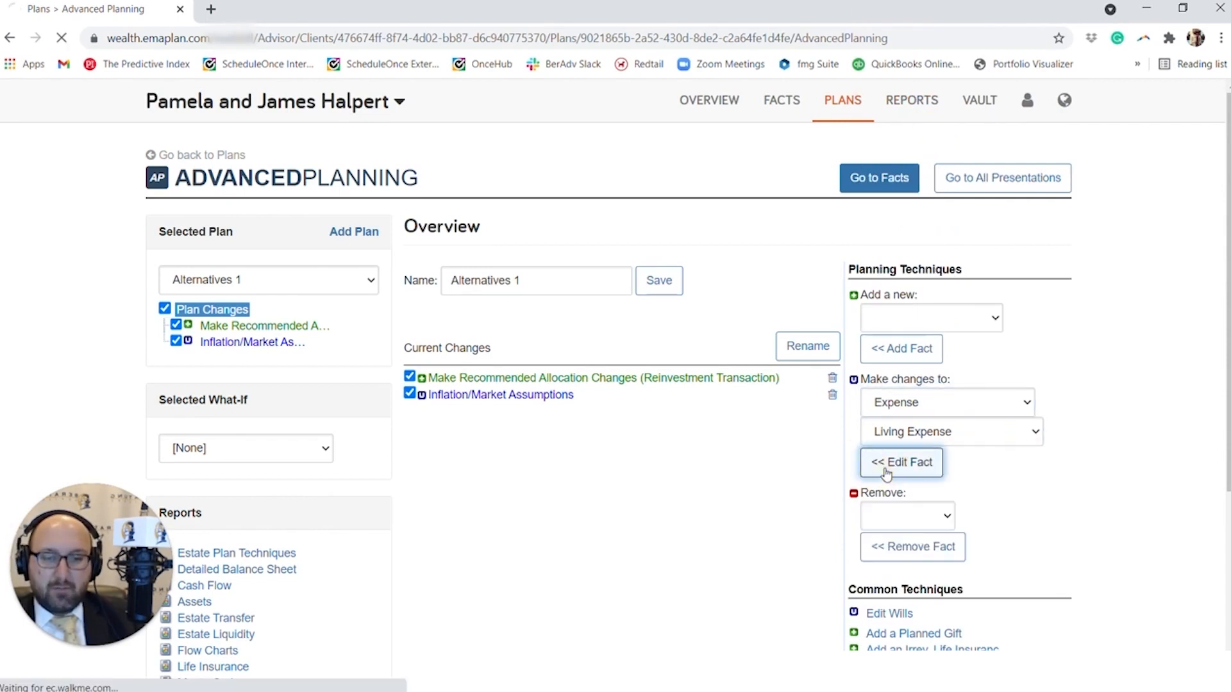
Index the living expenses at a custom rate of 3.50%.
{"action": "scroll", "coordinate": [705, 389], "scroll_direction": "down", "scroll_amount": 1}
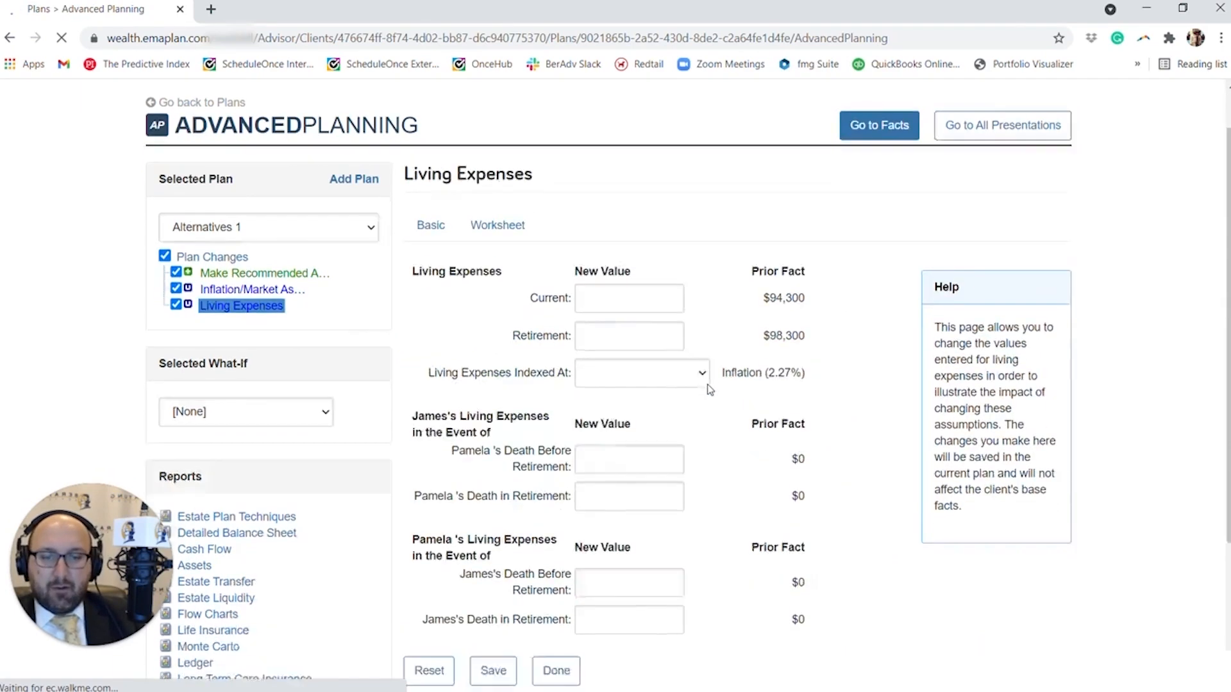
{"action": "left_click_drag", "start_coordinate": [758, 347], "coordinate": [802, 346]}
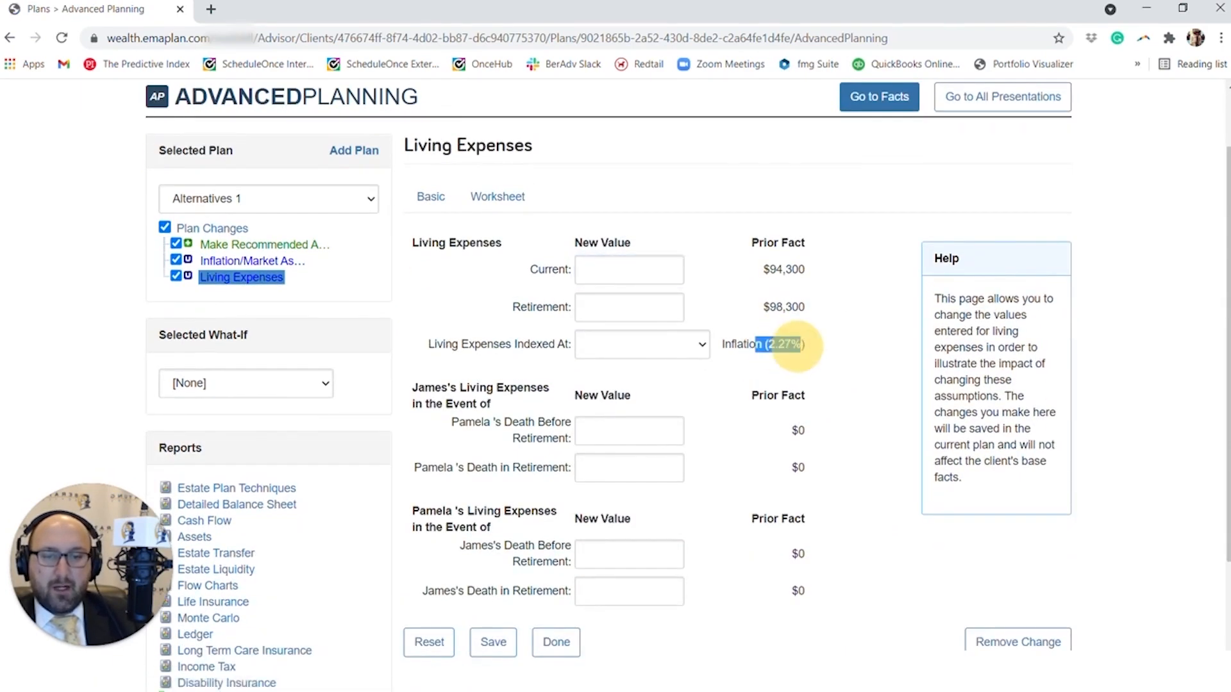
{"action": "left_click", "coordinate": [698, 350]}
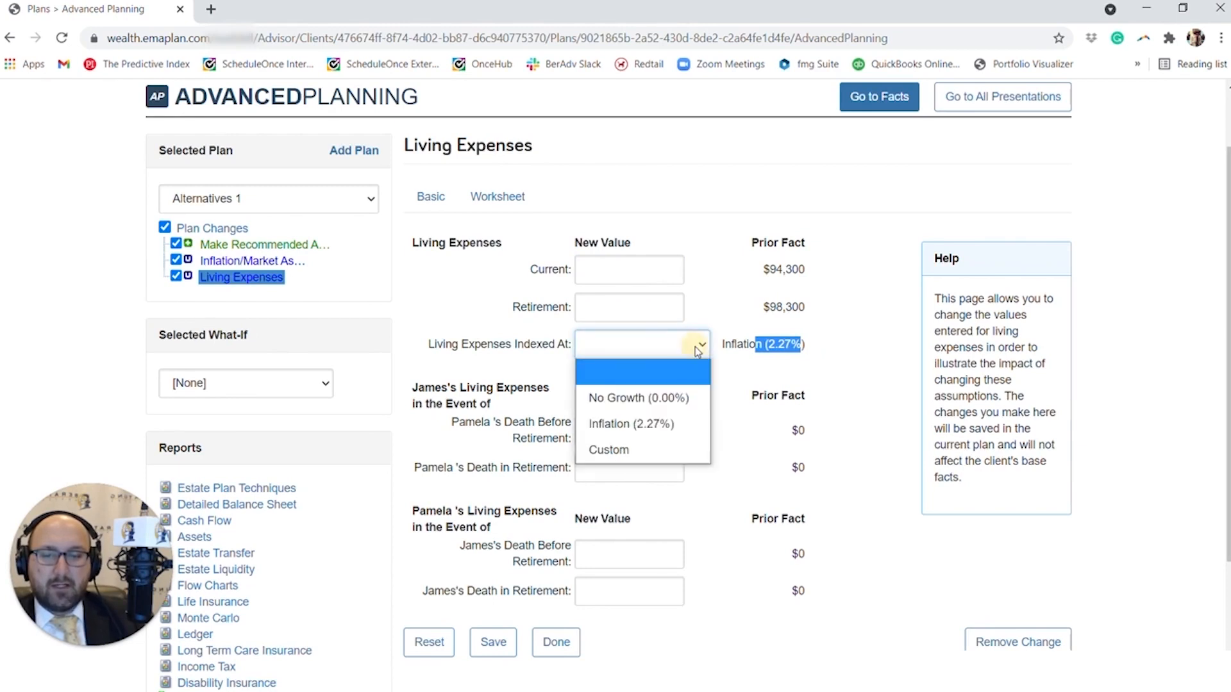
{"action": "left_click", "coordinate": [660, 441]}
{"action": "left_click", "coordinate": [756, 344]}
{"action": "type", "text": "3.5"}
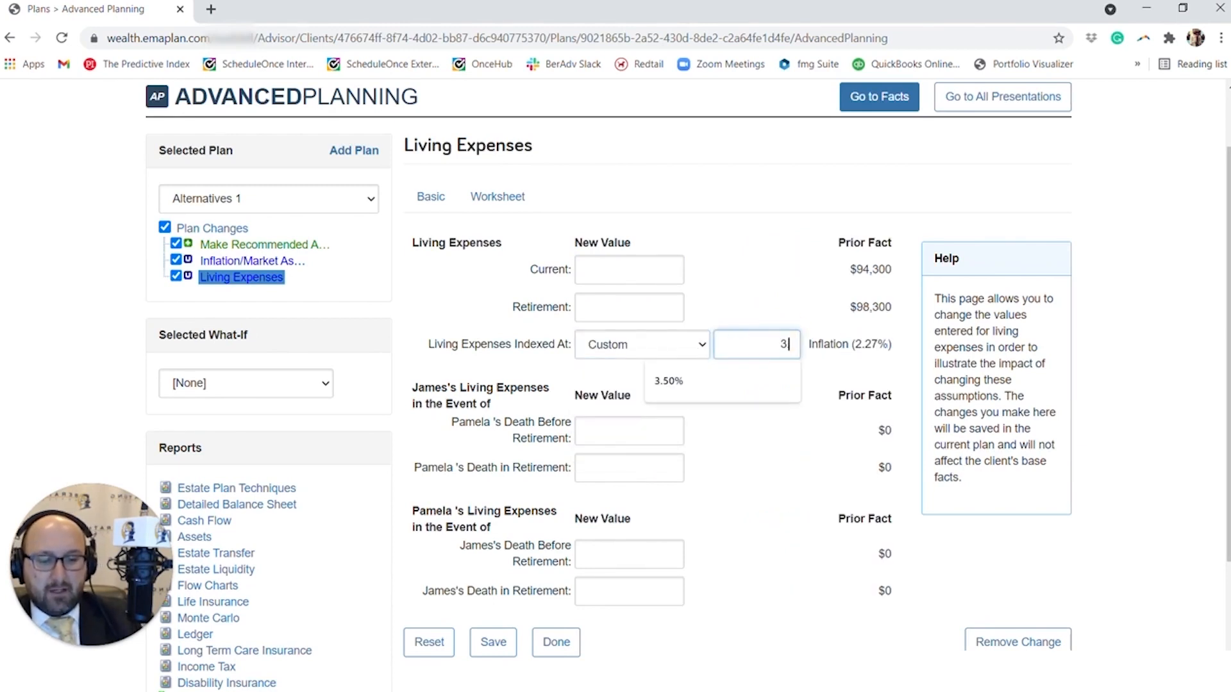
{"action": "left_click", "coordinate": [722, 379]}
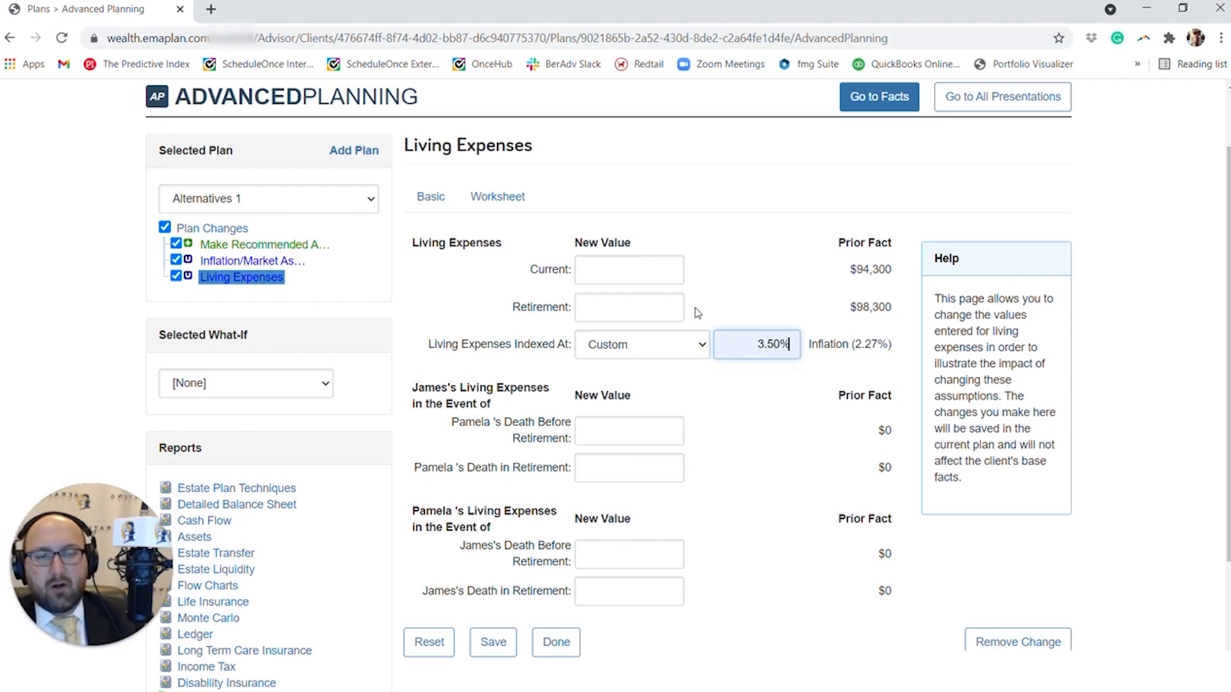
Set both the current and the retirement living expenses to $115,000 and finish the living expenses change.
{"action": "left_click", "coordinate": [661, 273]}
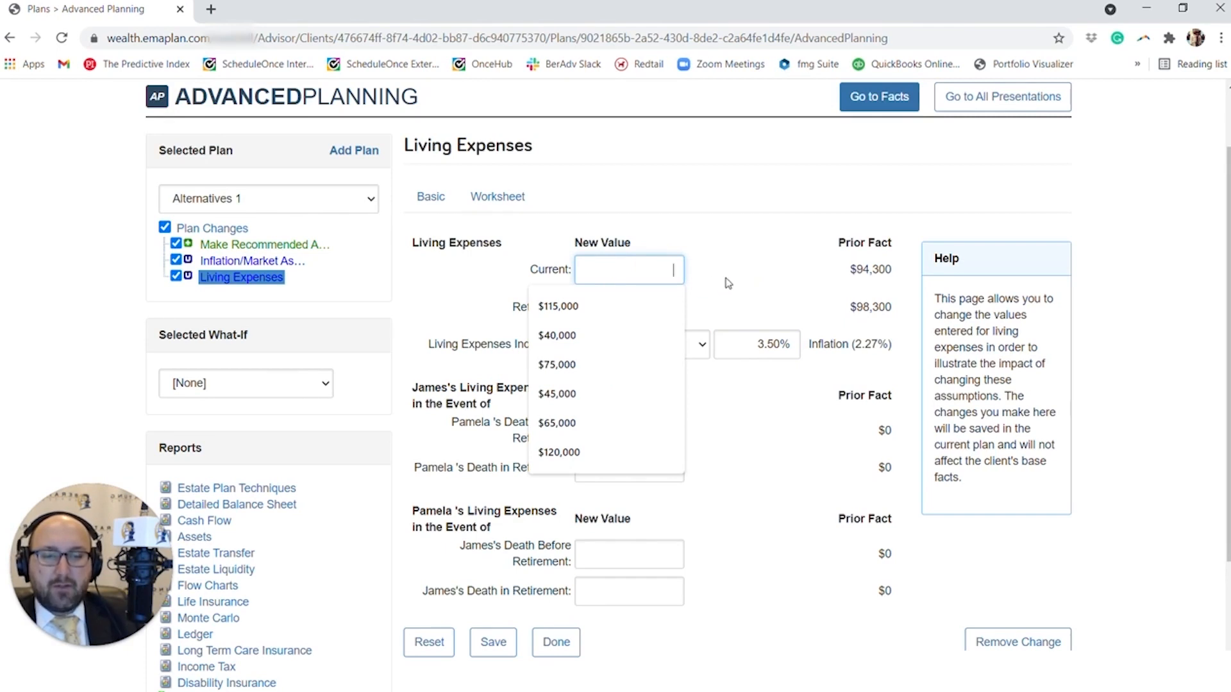
{"action": "type", "text": "115000"}
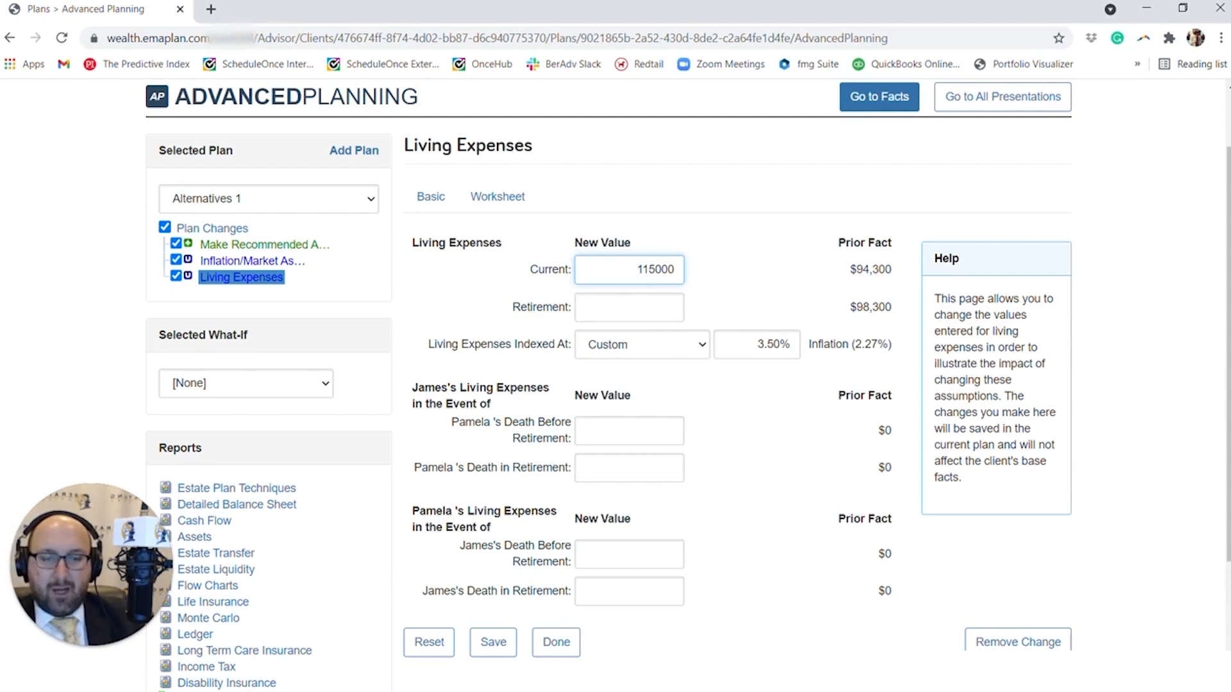
{"action": "key", "text": "Tab"}
{"action": "type", "text": "11500"}
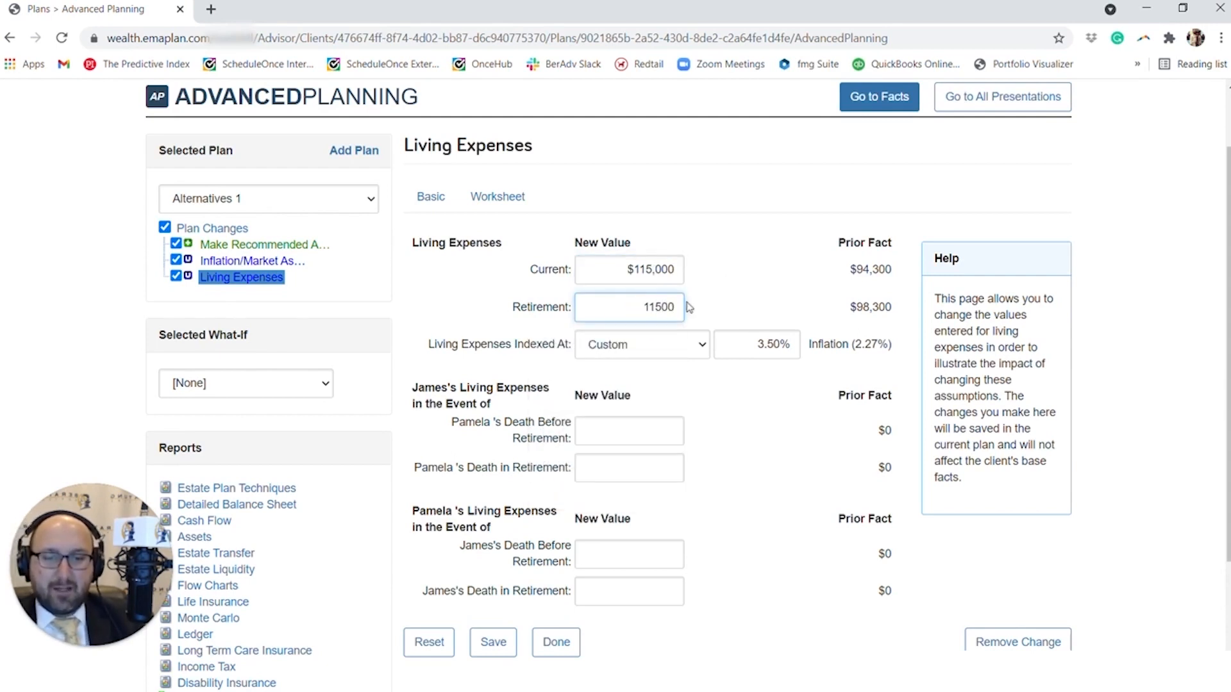
{"action": "left_click_drag", "start_coordinate": [689, 305], "coordinate": [709, 282]}
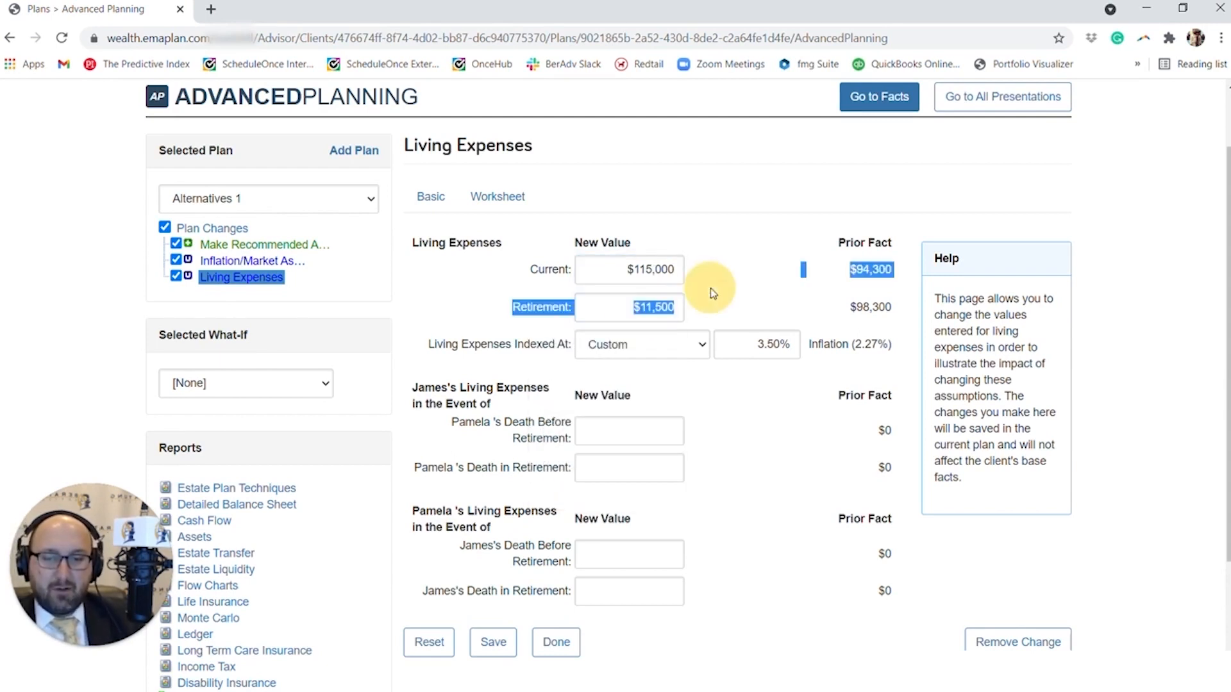
{"action": "left_click", "coordinate": [652, 307]}
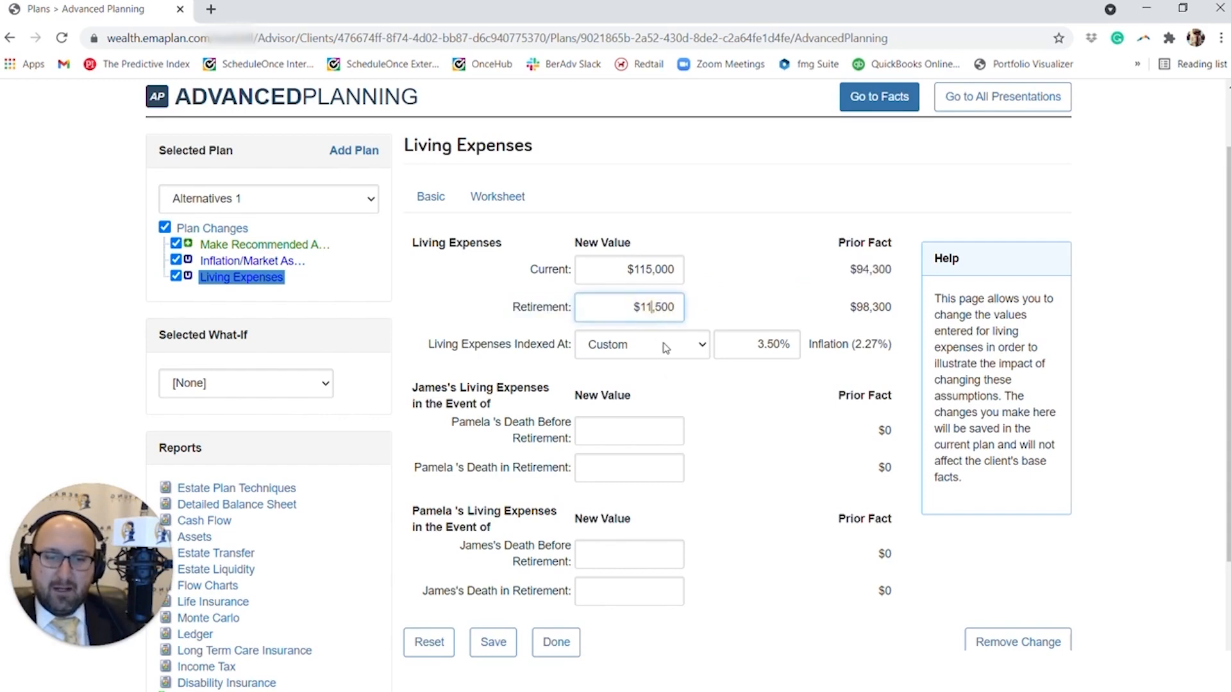
{"action": "type", "text": "0"}
{"action": "key", "text": "BackSpace"}
{"action": "key", "text": "End"}
{"action": "type", "text": "0"}
{"action": "left_click", "coordinate": [717, 302]}
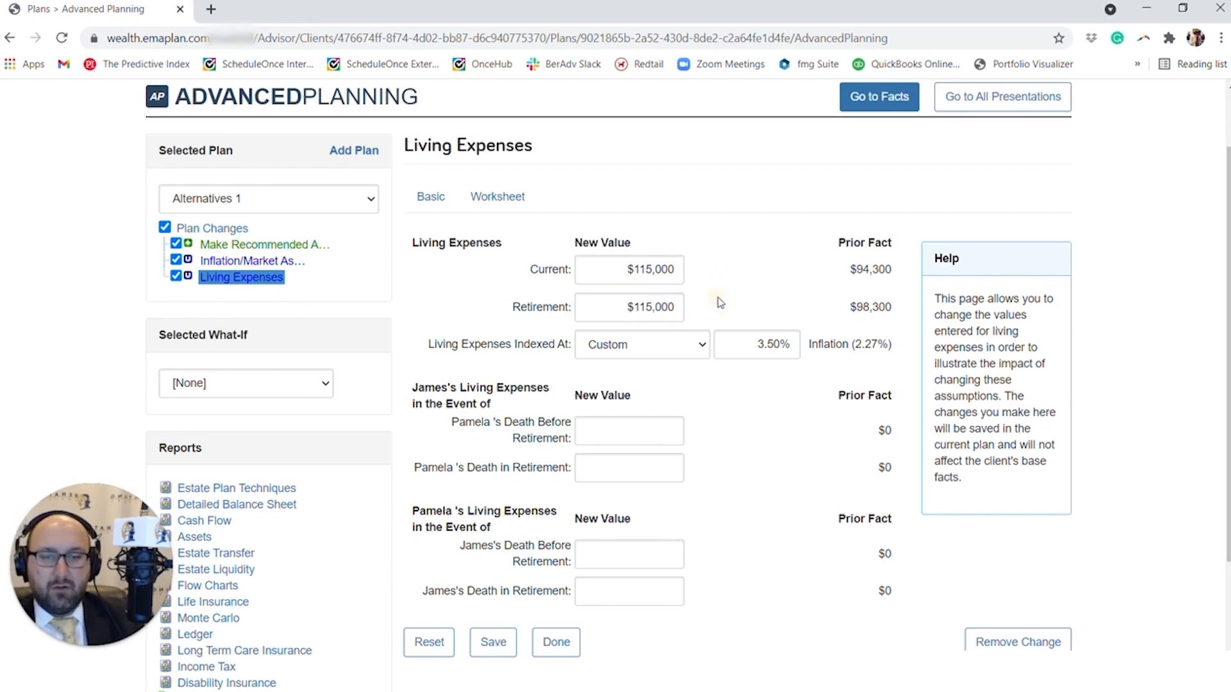
{"action": "scroll", "coordinate": [716, 323], "scroll_direction": "down", "scroll_amount": 1}
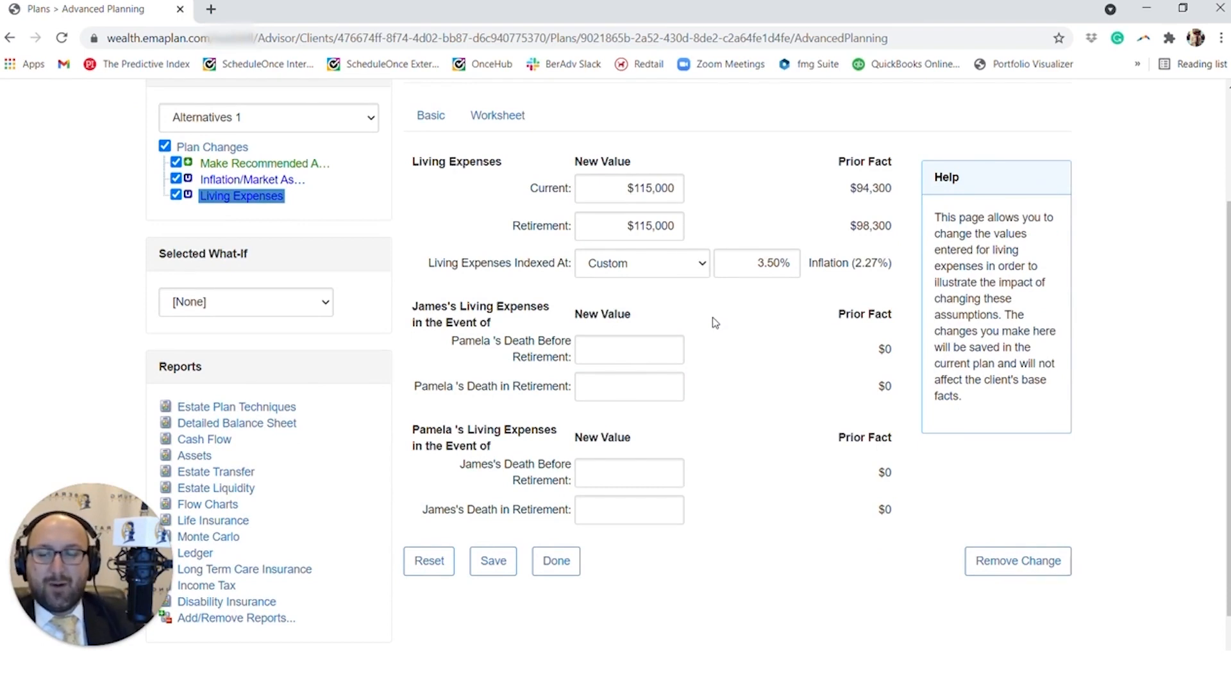
{"action": "left_click", "coordinate": [546, 573]}
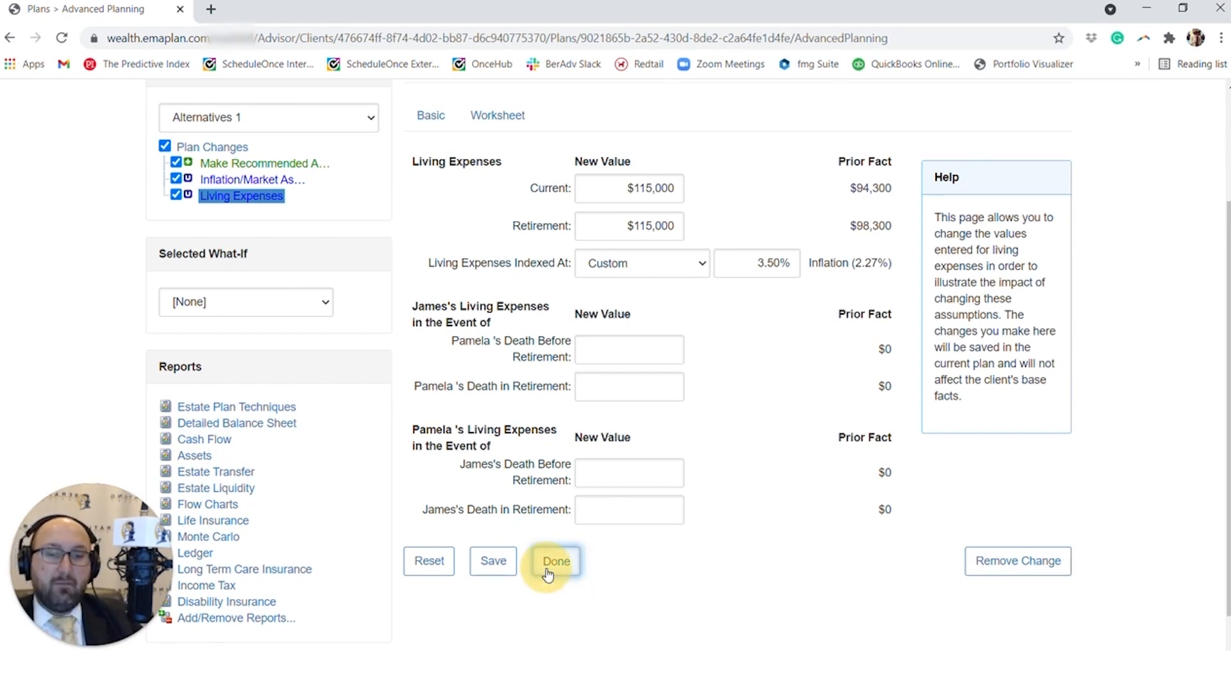
Finish the living expenses change and start a change to the retirement and death assumptions from the planning techniques.
{"action": "left_click", "coordinate": [548, 574]}
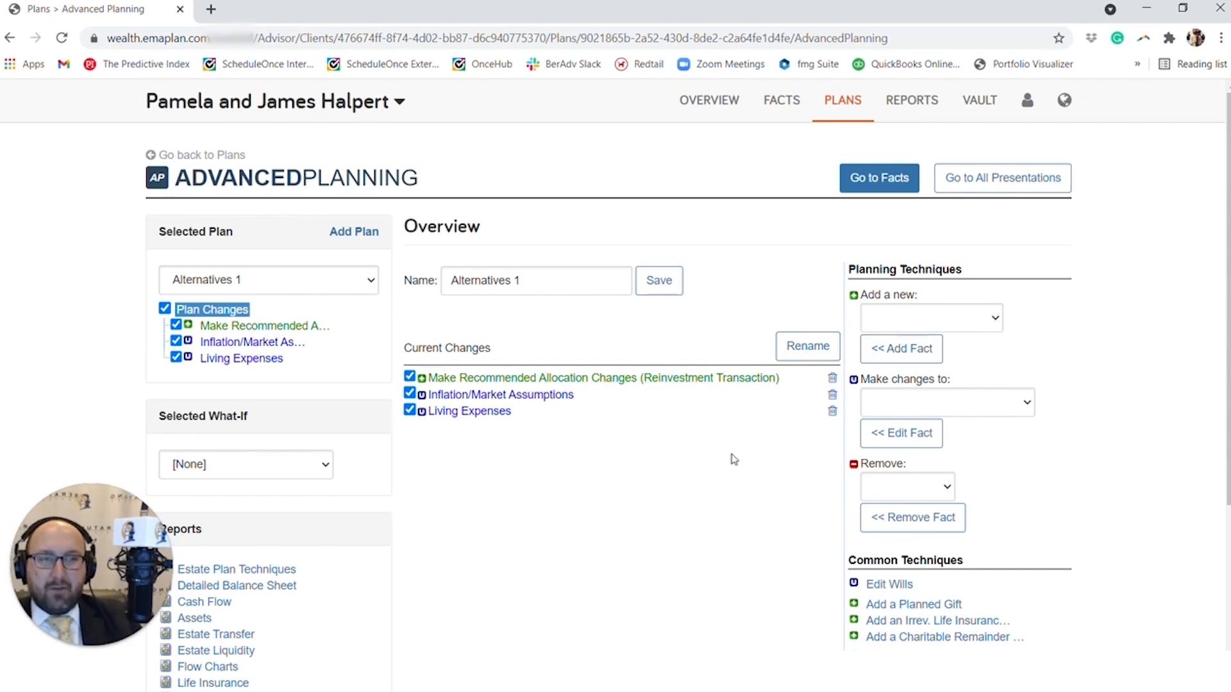
{"action": "left_click", "coordinate": [980, 405]}
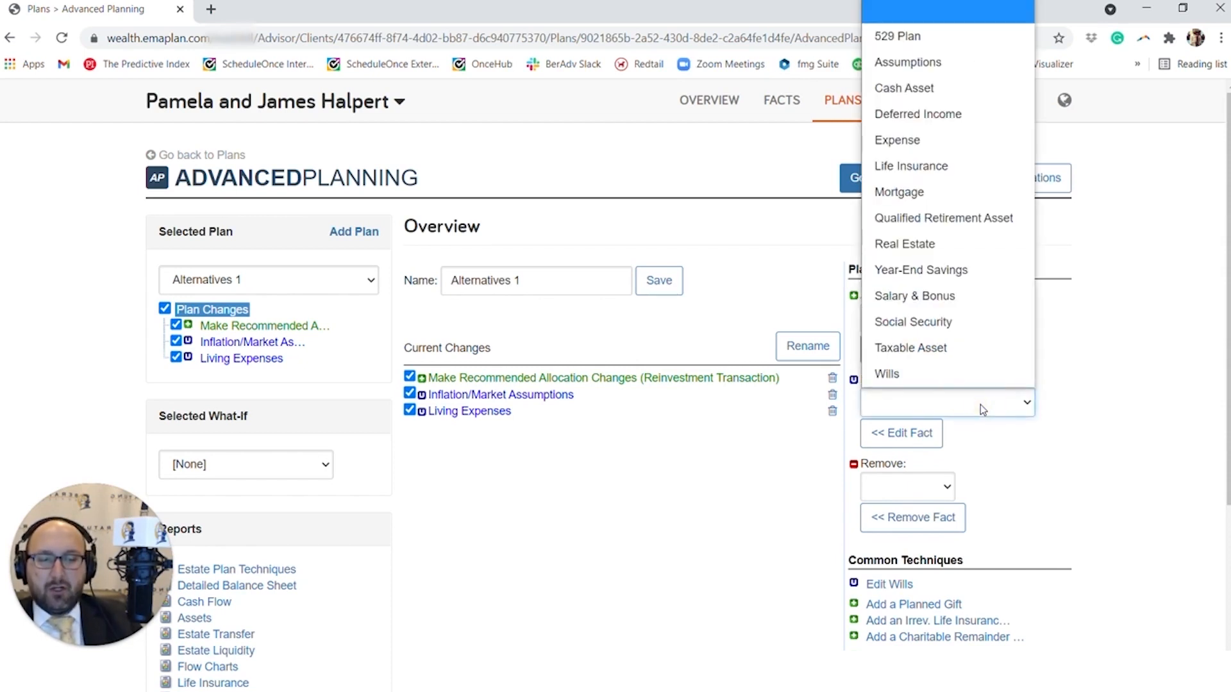
{"action": "left_click", "coordinate": [993, 62]}
{"action": "left_click", "coordinate": [906, 468]}
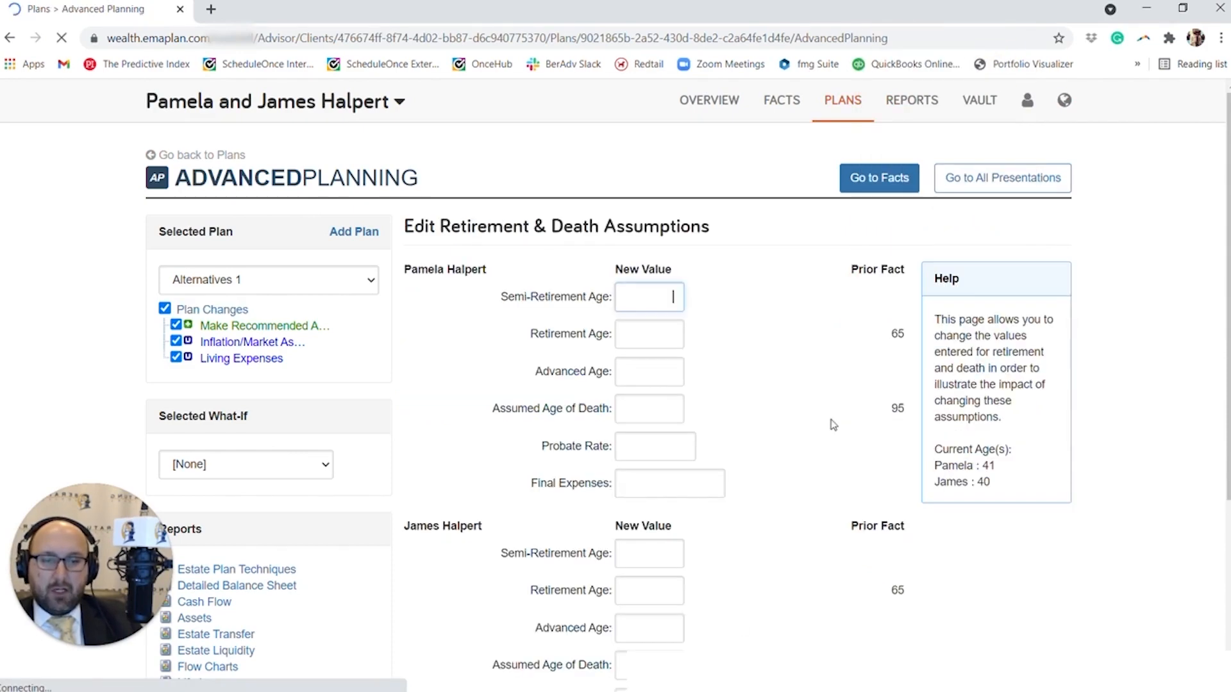
{"action": "triple_click", "coordinate": [930, 463]}
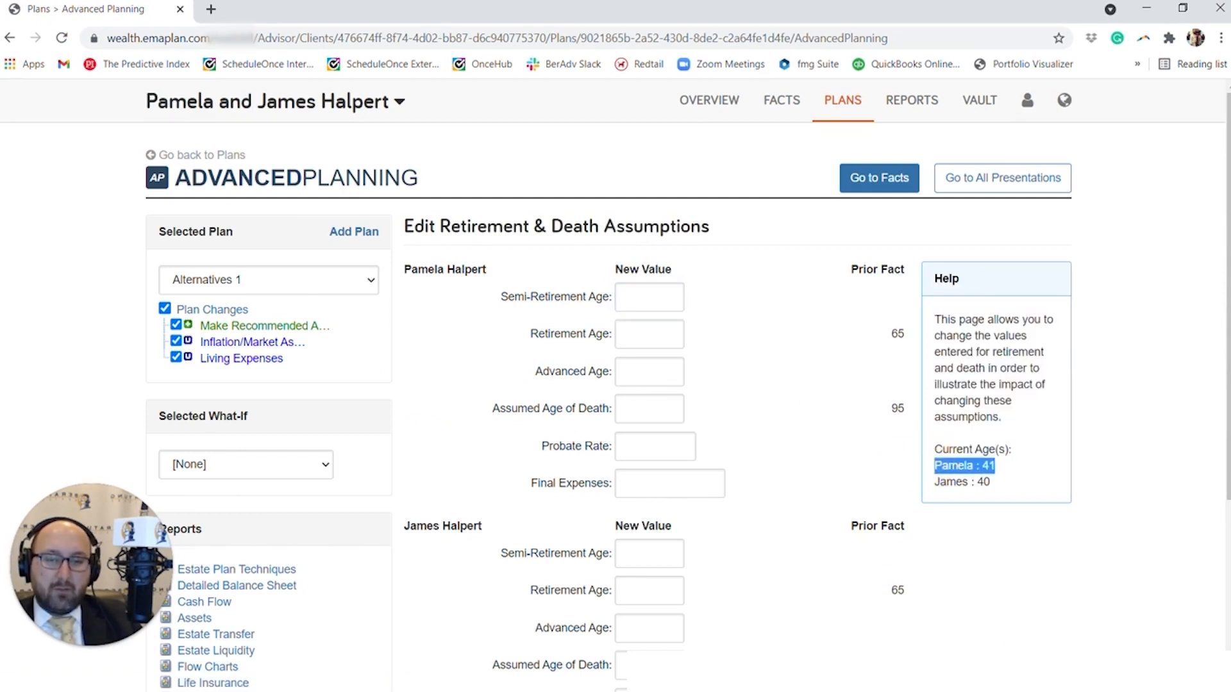
Set the first spouse's assumed age of death to 46 and finish the retirement and death assumptions change.
{"action": "mouse_move", "coordinate": [649, 371]}
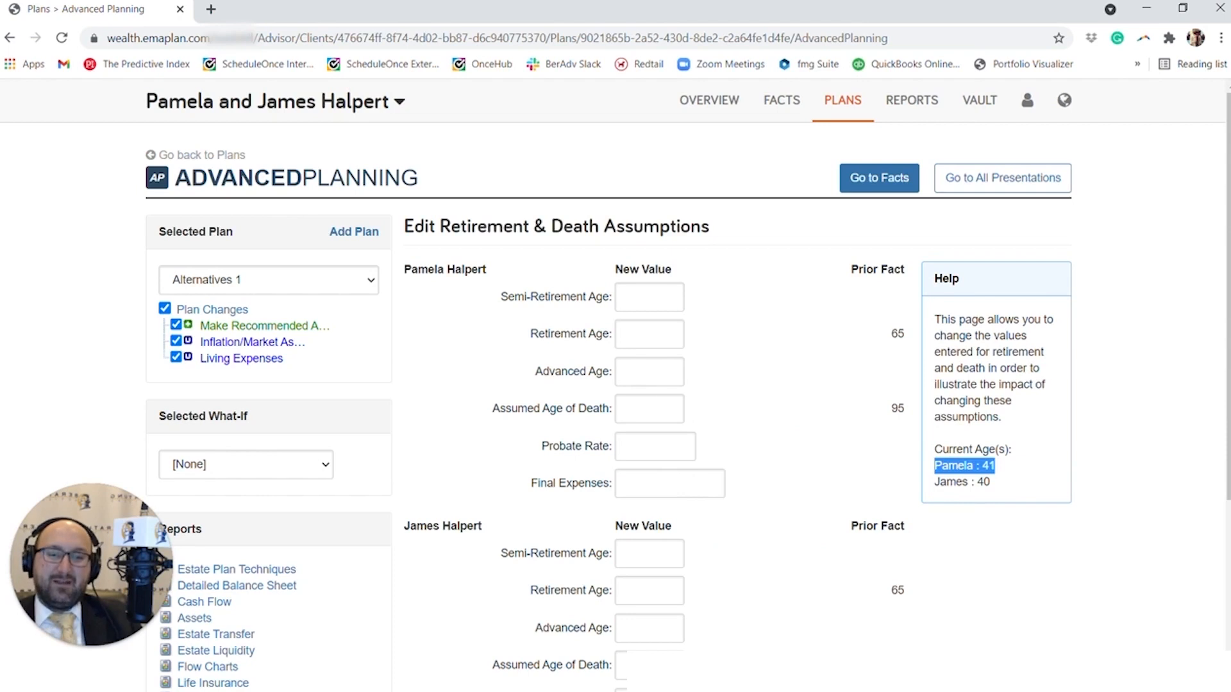
{"action": "left_click", "coordinate": [649, 407]}
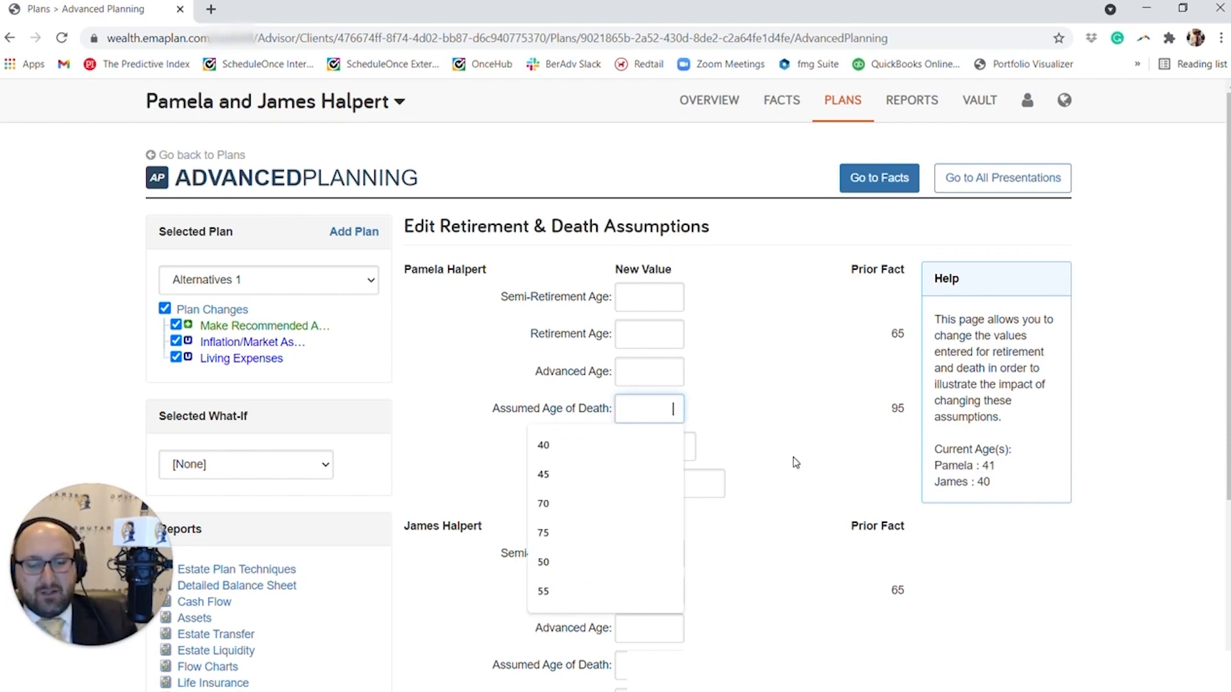
{"action": "type", "text": "46"}
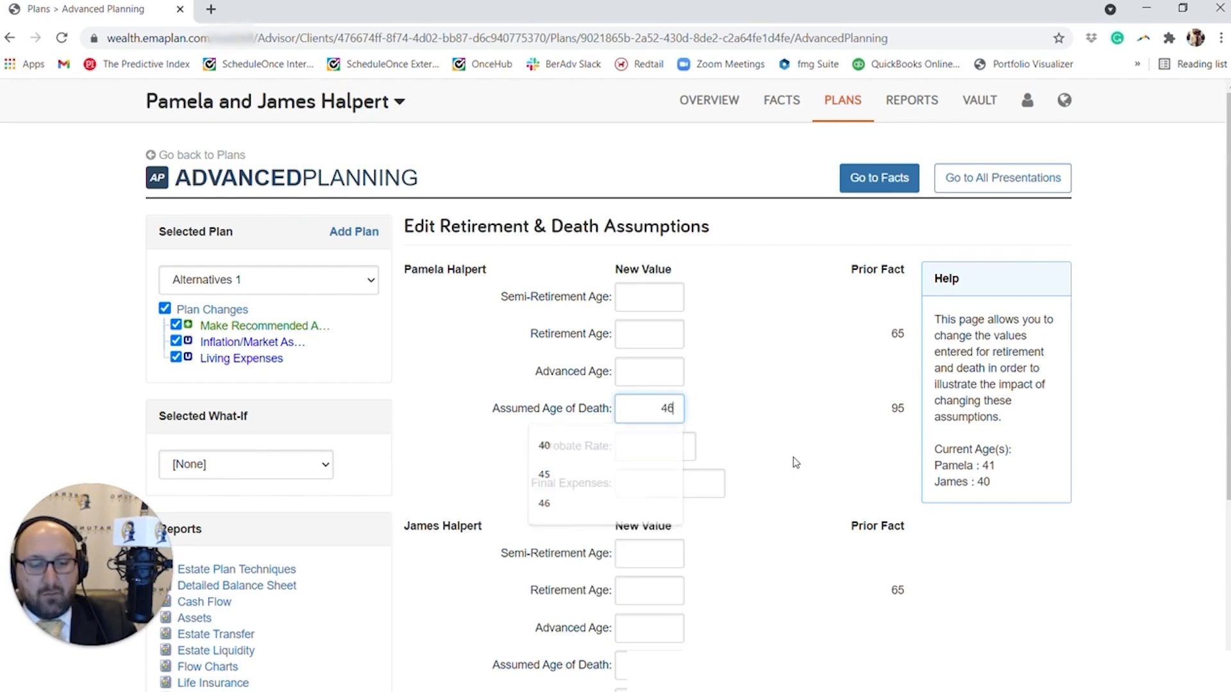
{"action": "left_click", "coordinate": [794, 456]}
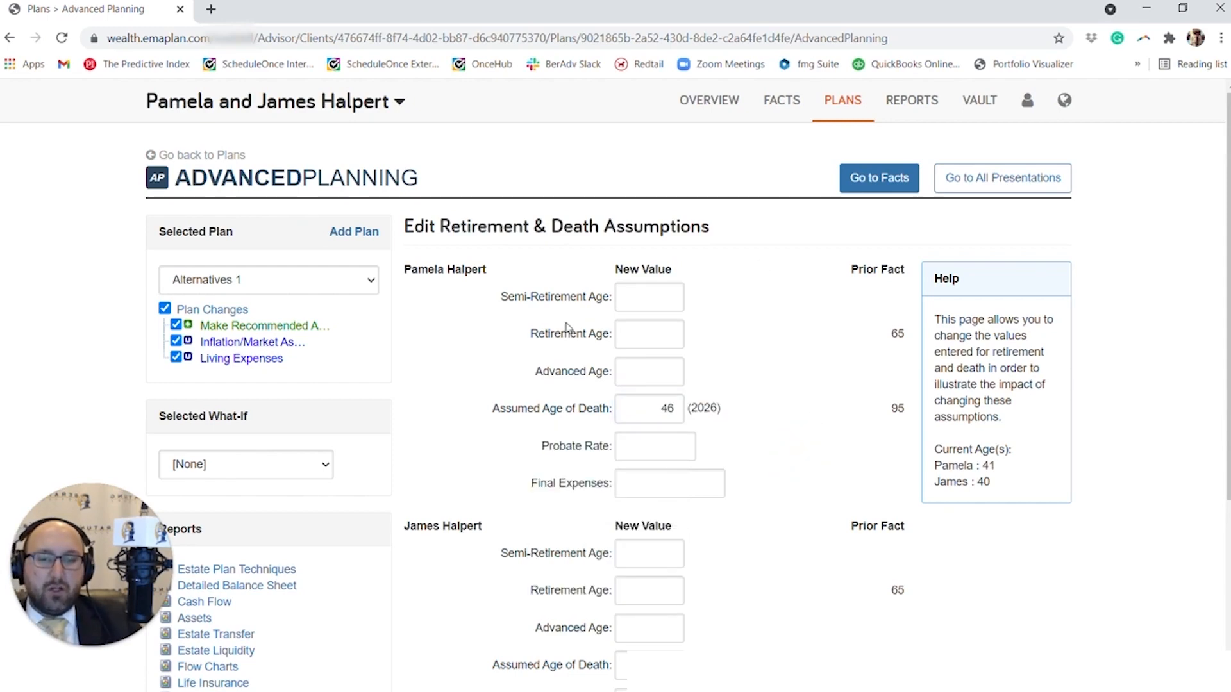
{"action": "scroll", "coordinate": [570, 328], "scroll_direction": "down", "scroll_amount": 4}
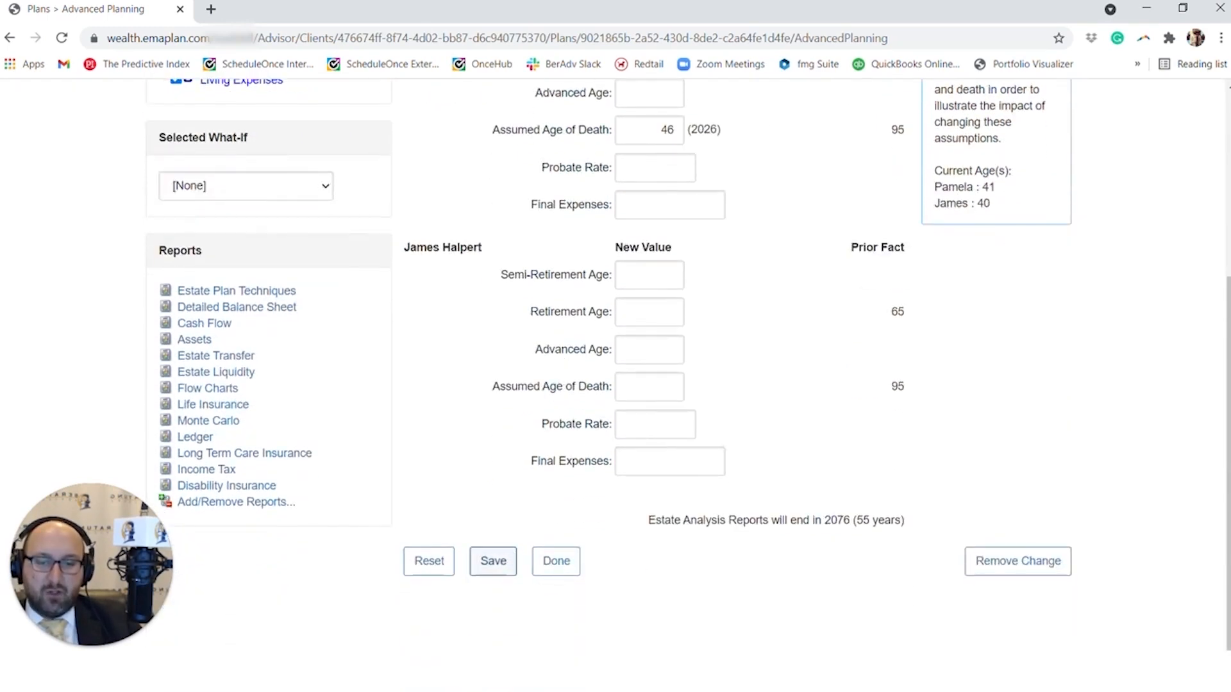
{"action": "left_click", "coordinate": [557, 564]}
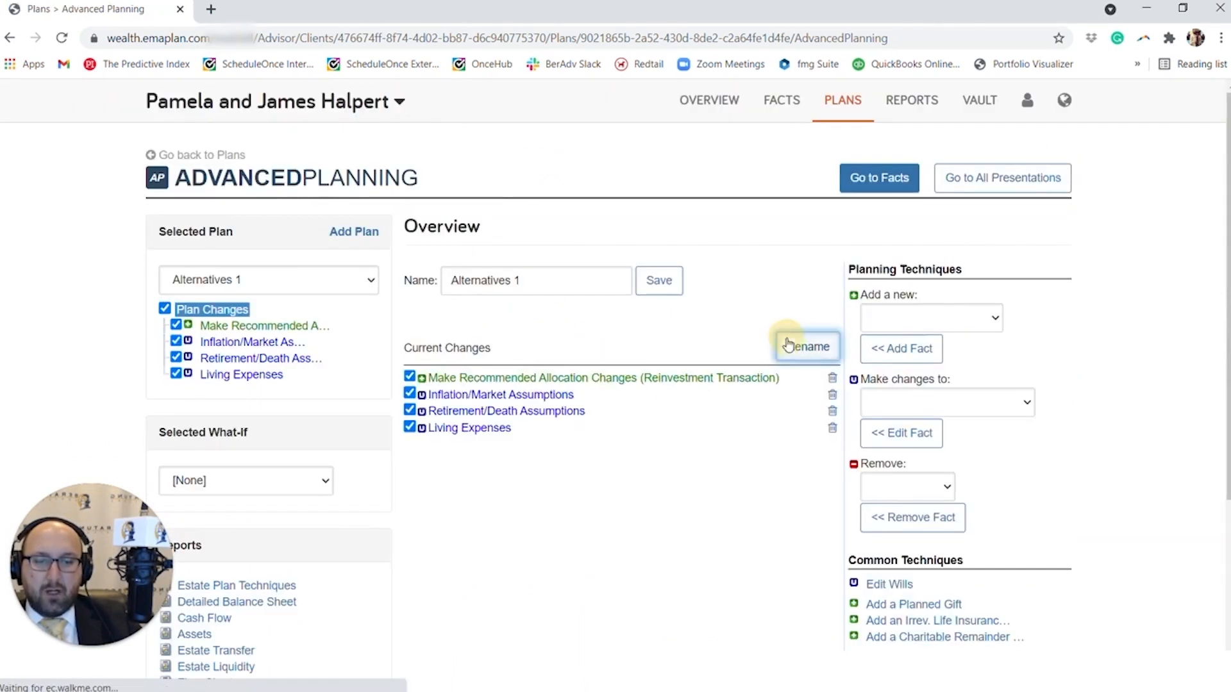
Rename the Inflation/Market Assumptions change in the plan's current changes as Major Market Downturn.
{"action": "left_click", "coordinate": [790, 345]}
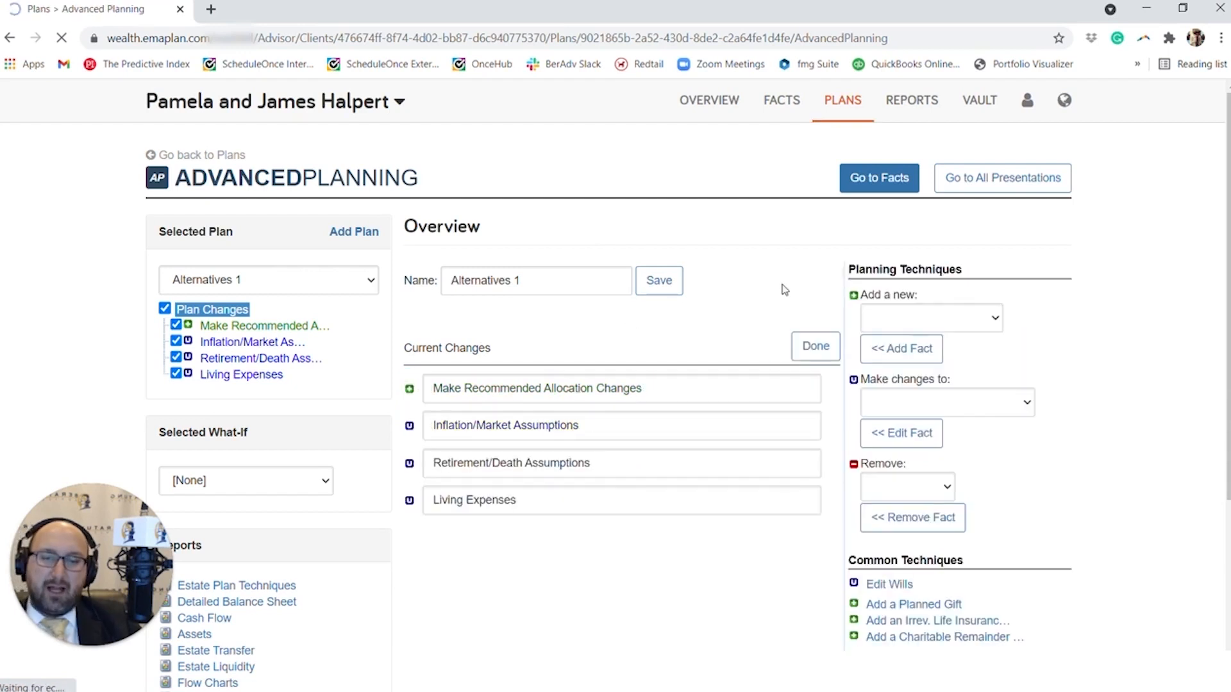
{"action": "left_click", "coordinate": [590, 387]}
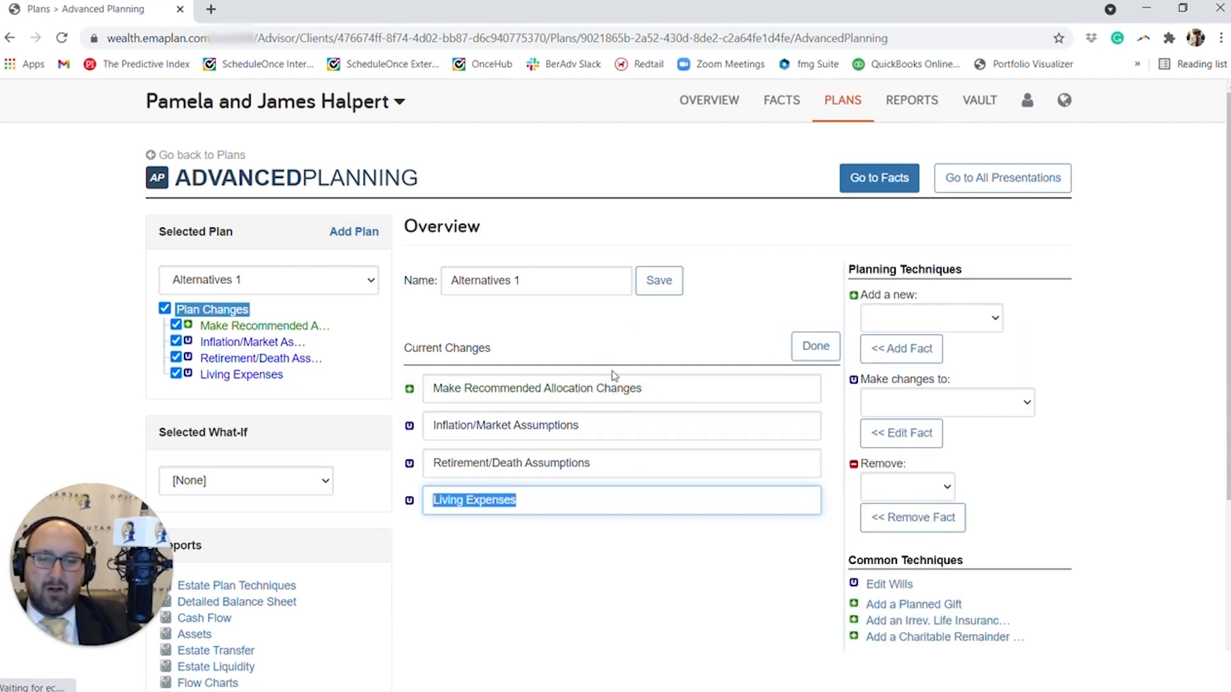
{"action": "left_click_drag", "start_coordinate": [577, 425], "coordinate": [393, 431]}
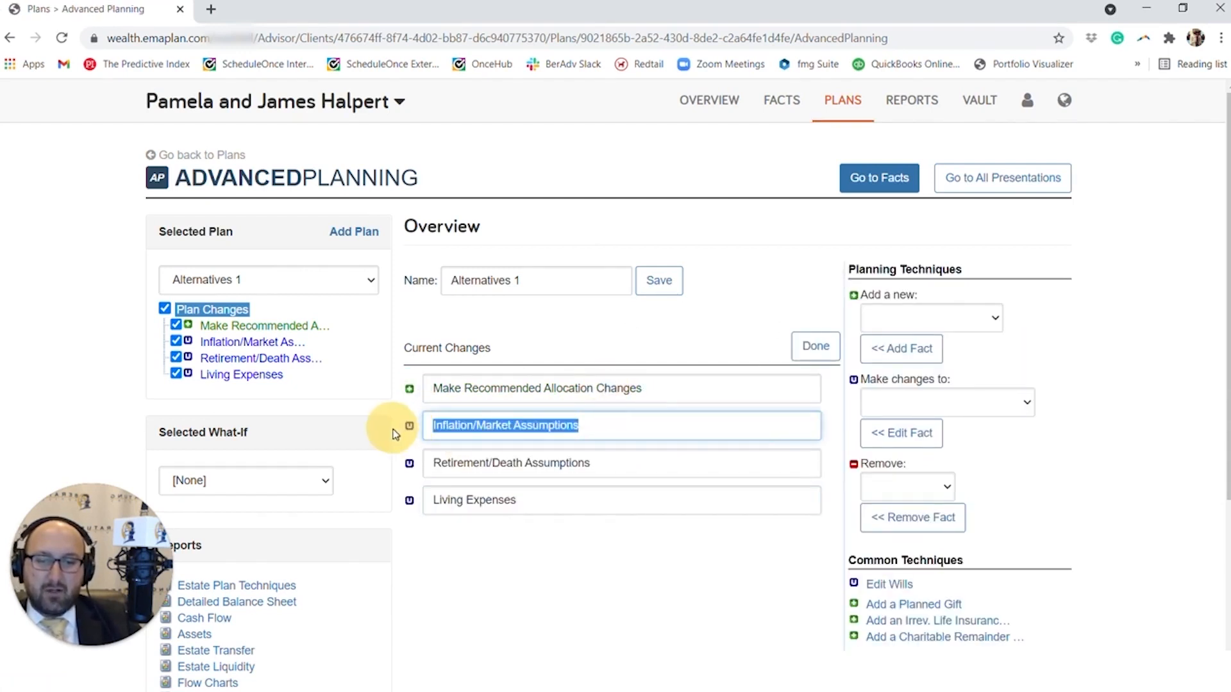
{"action": "type", "text": "Major Mar"}
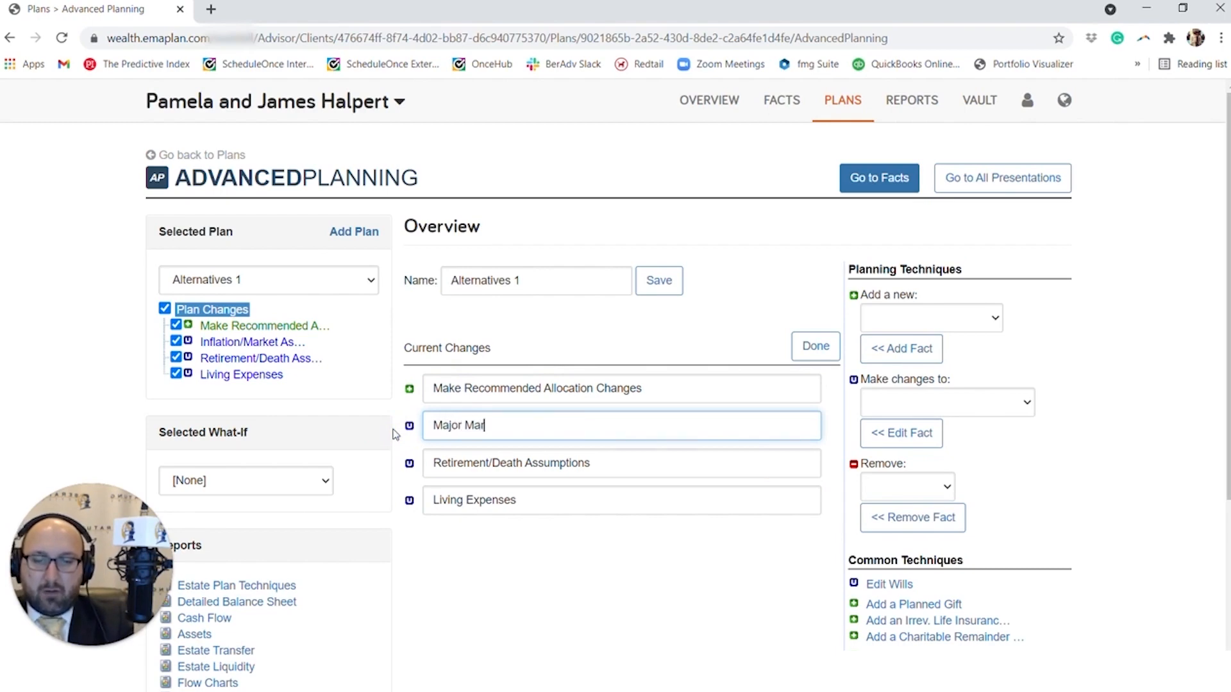
{"action": "type", "text": "ket Downturn"}
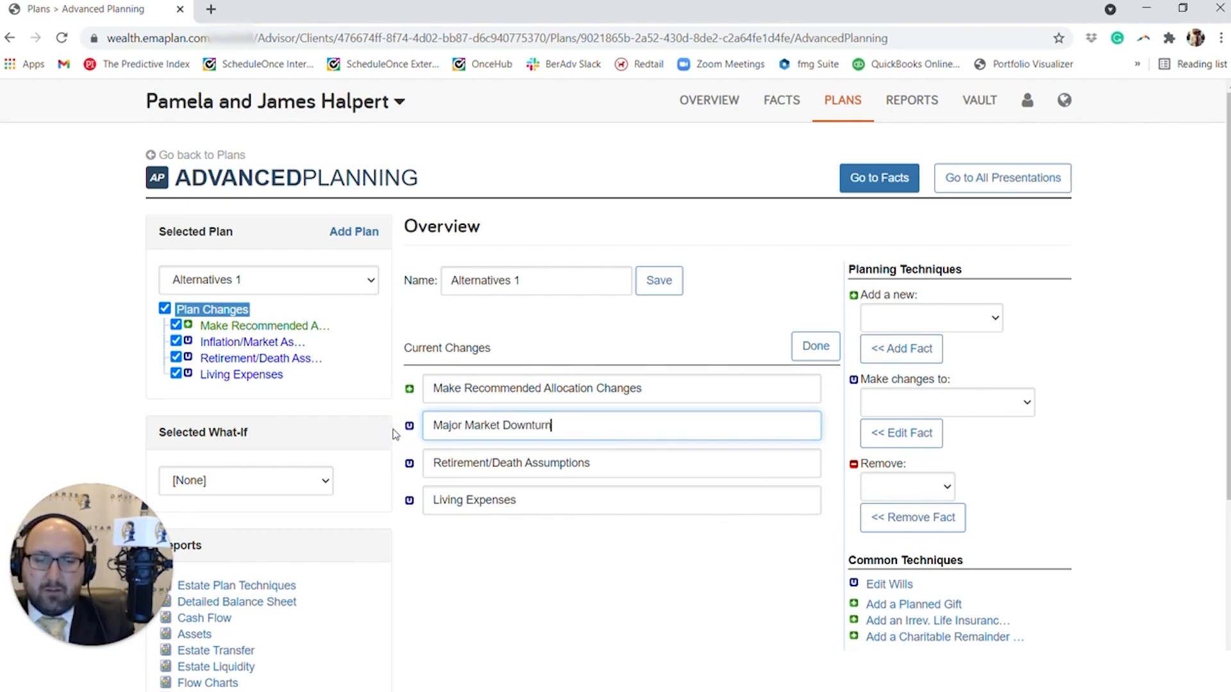
Rename the Retirement/Death Assumptions change as Premature Death plus the first spouse's short name, and the Living Expenses change as Increased Living Expenses.
{"action": "key", "text": "Tab"}
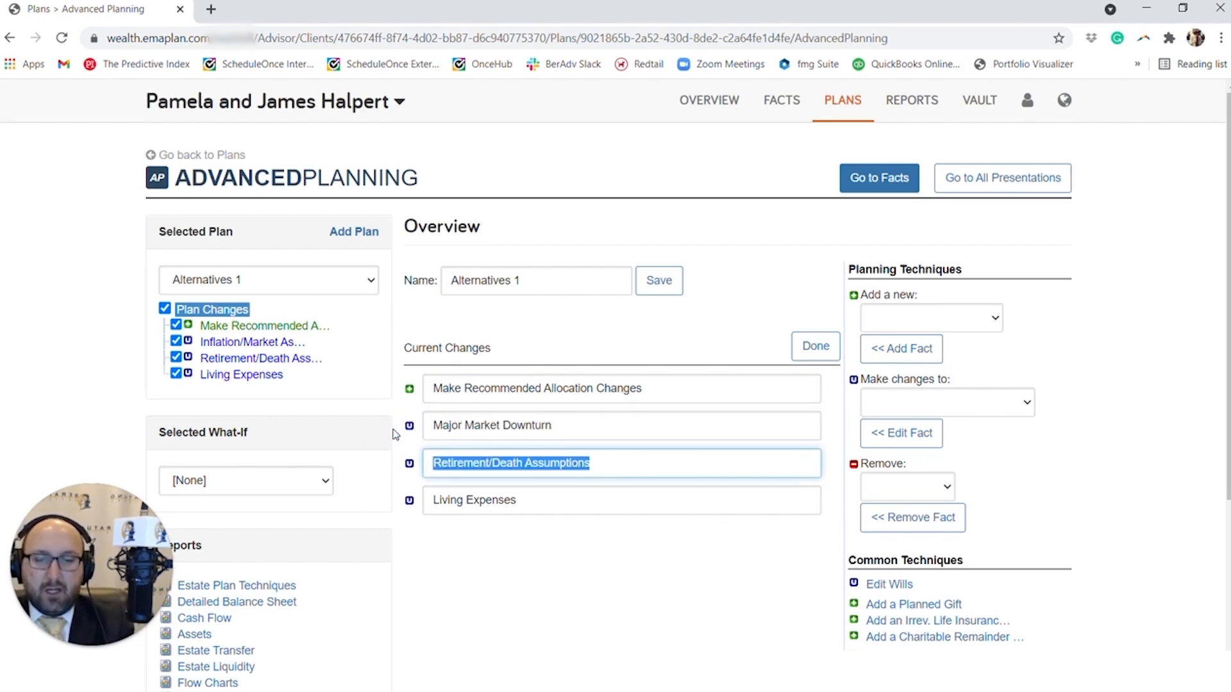
{"action": "type", "text": "Prem"}
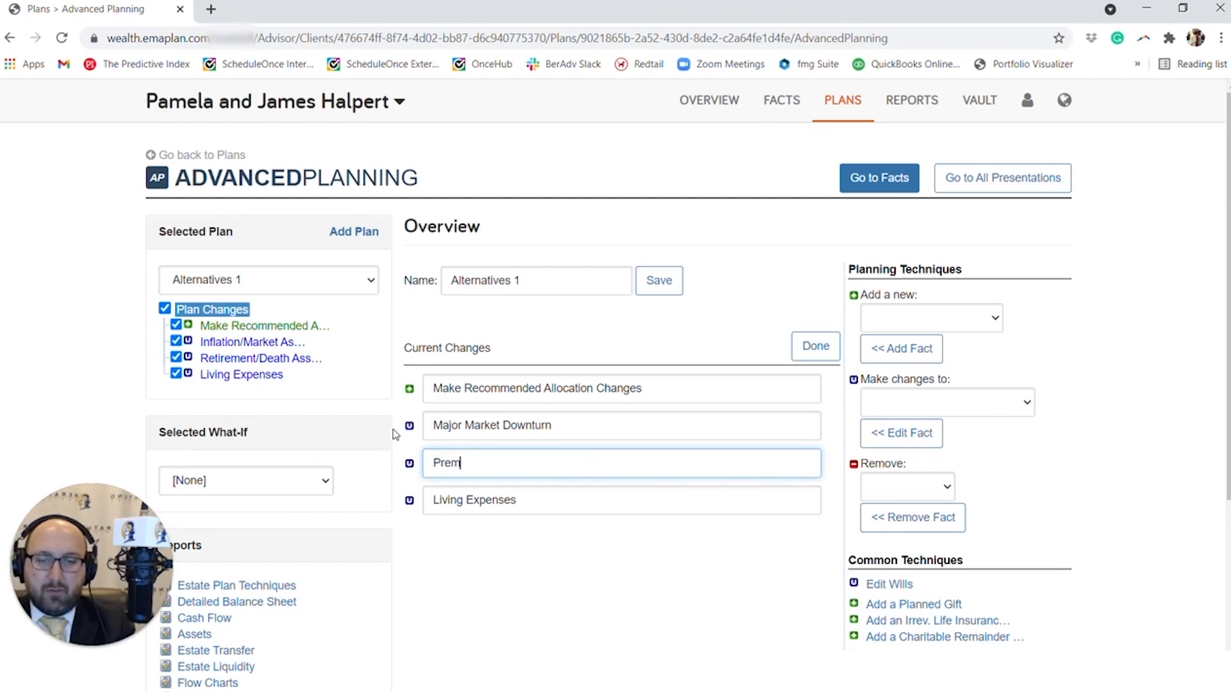
{"action": "type", "text": "ature DeathPar"}
{"action": "key", "text": "BackSpace"}
{"action": "key", "text": "BackSpace"}
{"action": "key", "text": "BackSpace"}
{"action": "type", "text": "Pam"}
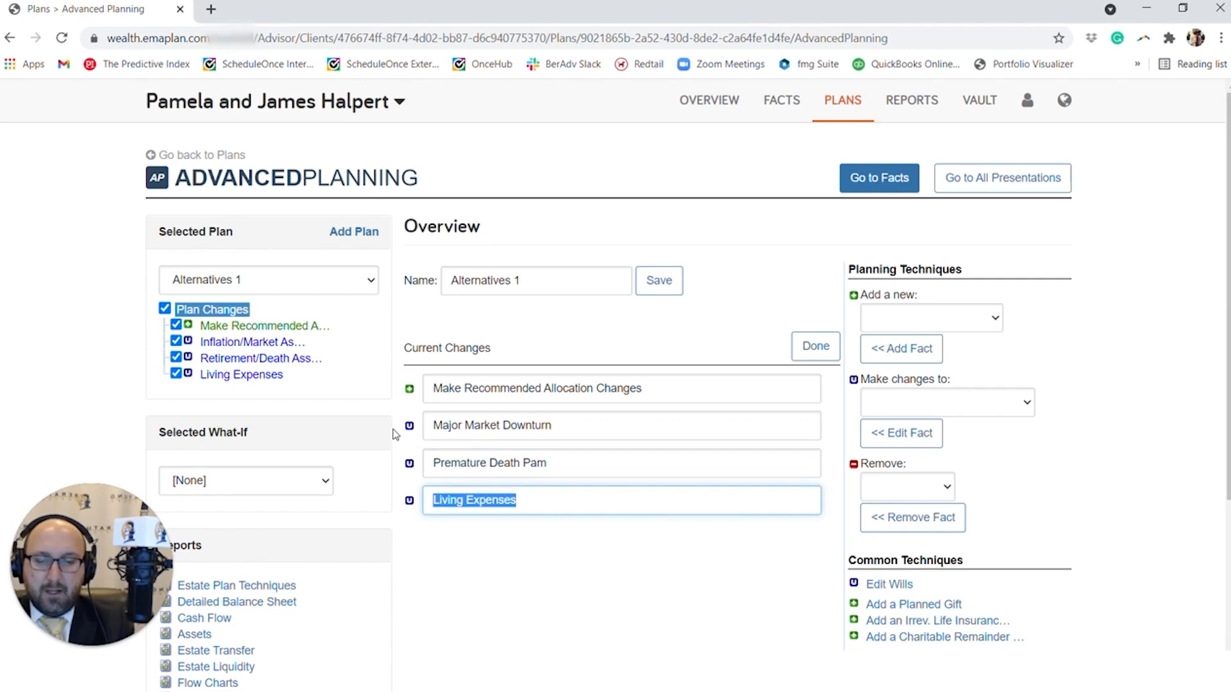
{"action": "type", "text": "IN"}
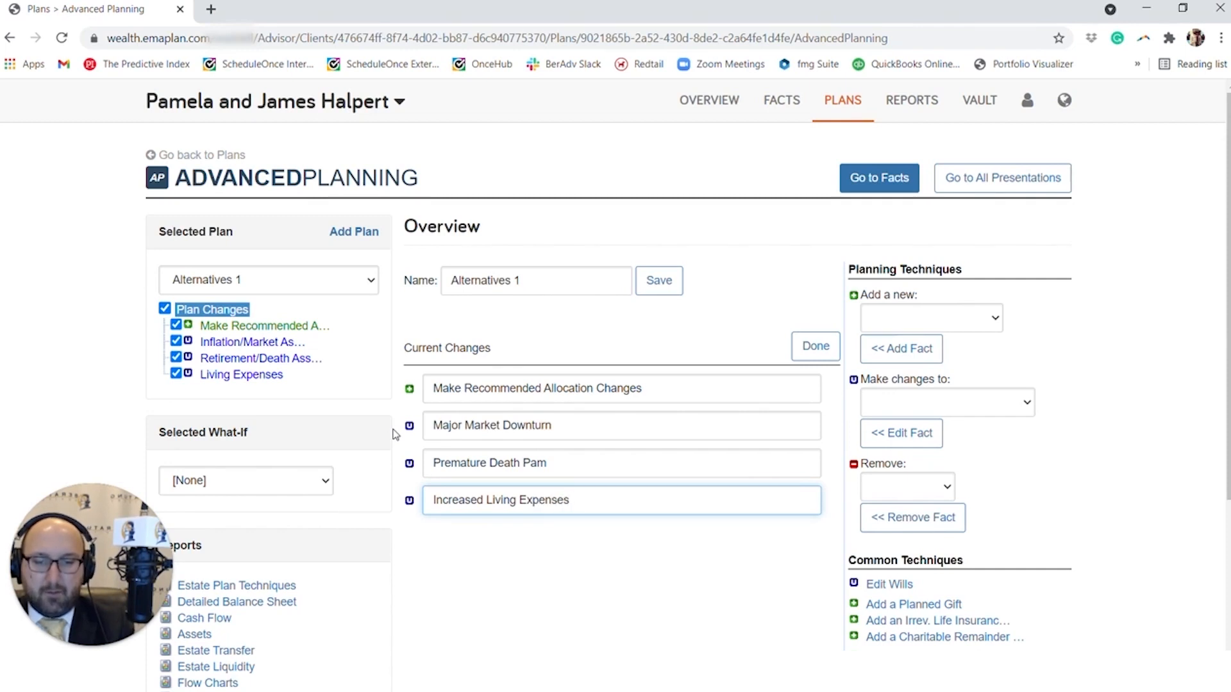
{"action": "left_click", "coordinate": [817, 348]}
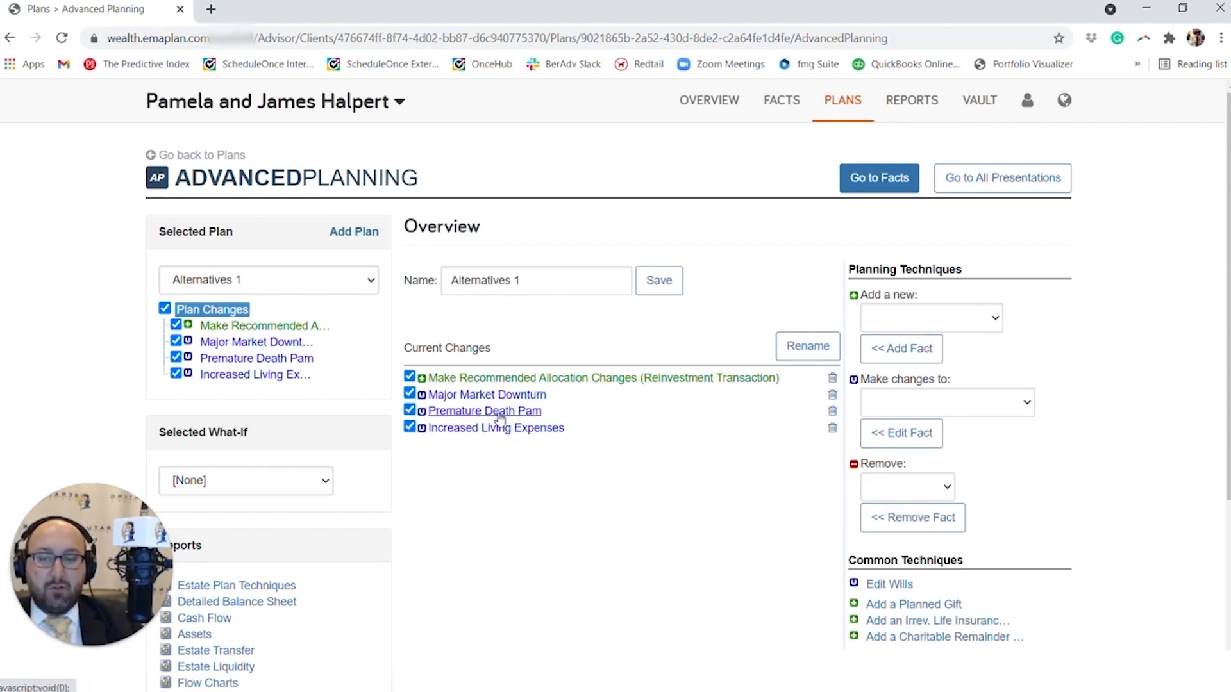
Open Decision Center from the client's plans and display the Monte Carlo Summary for the base facts.
{"action": "left_click", "coordinate": [832, 108]}
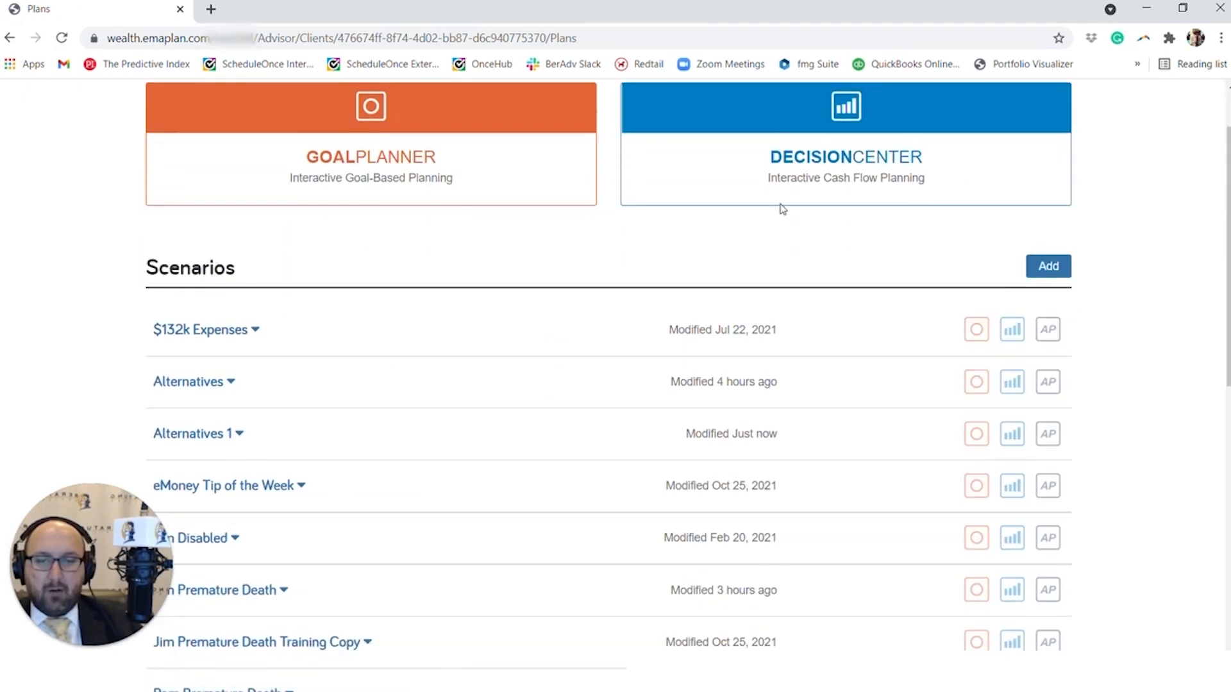
{"action": "left_click", "coordinate": [778, 227]}
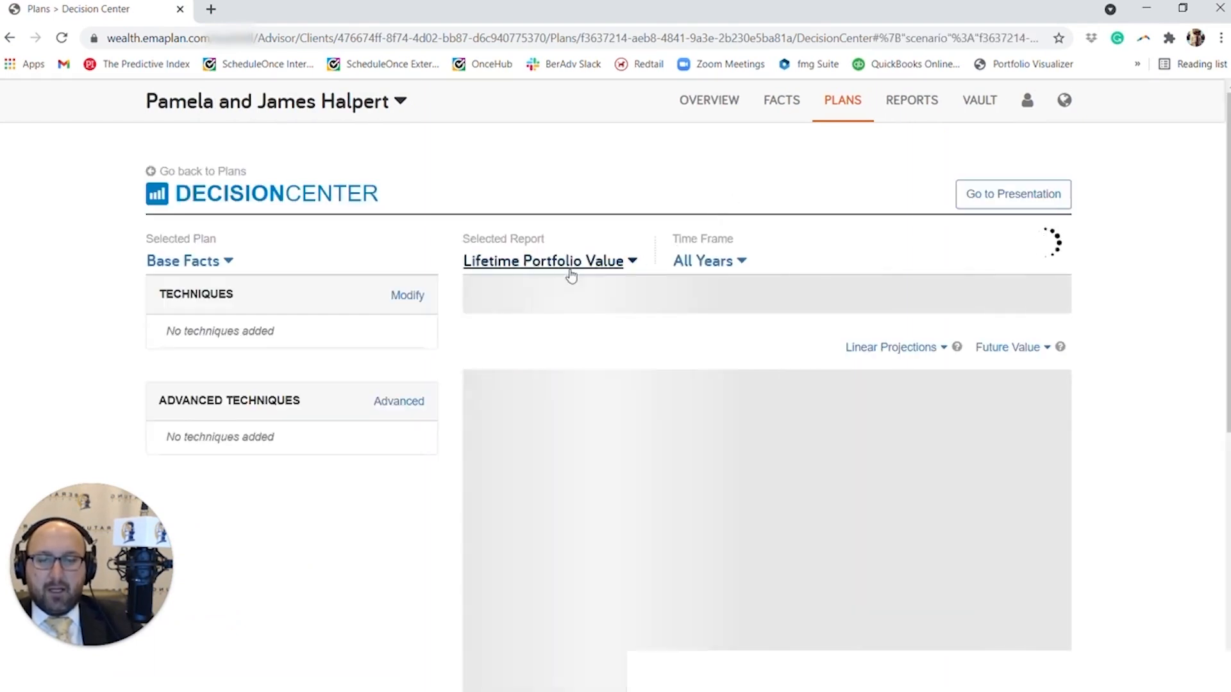
{"action": "left_click", "coordinate": [572, 265]}
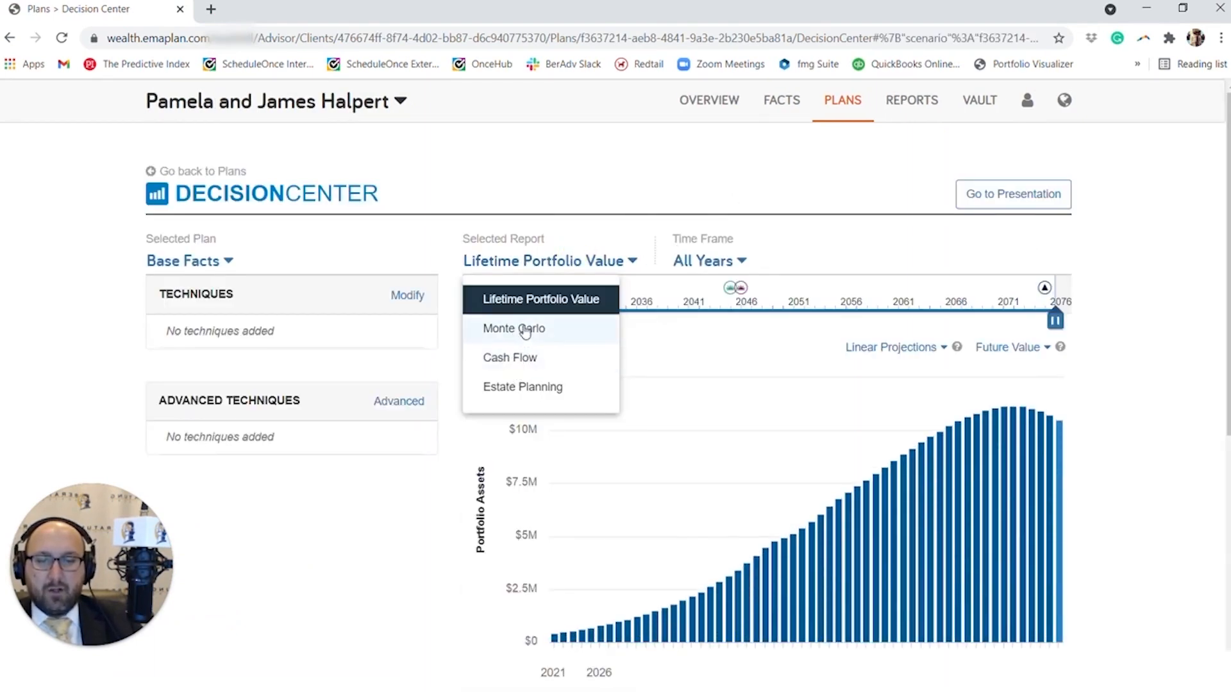
{"action": "left_click", "coordinate": [513, 328]}
{"action": "left_click", "coordinate": [694, 261]}
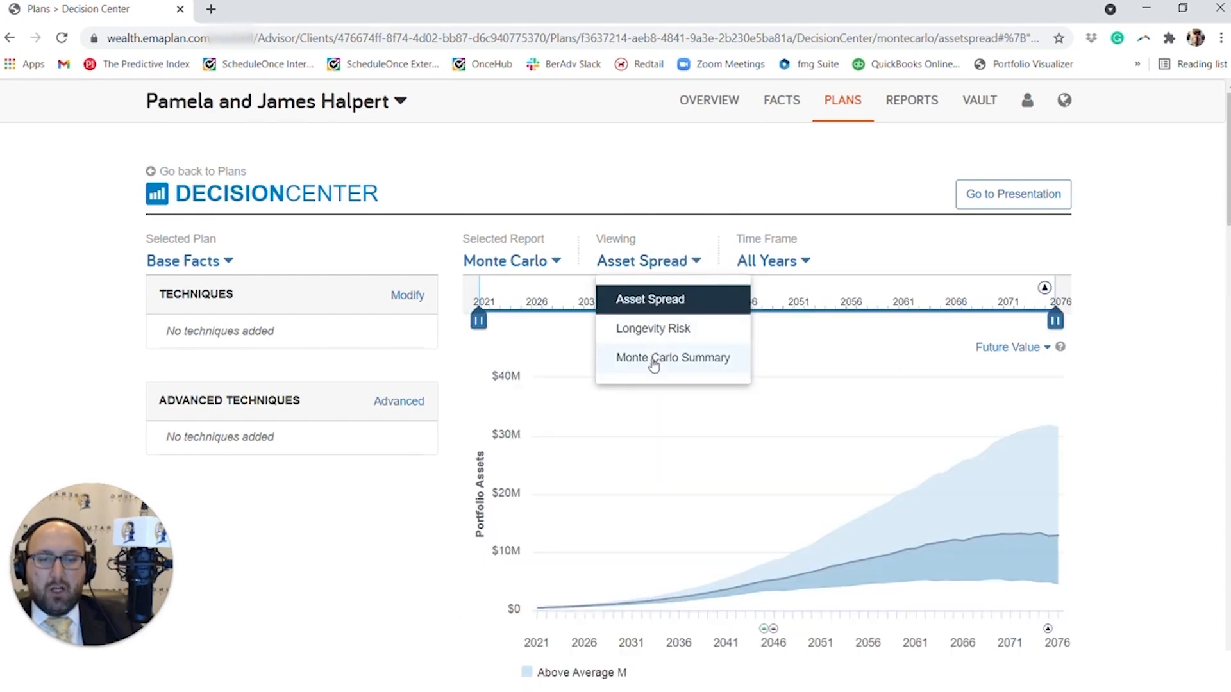
{"action": "left_click", "coordinate": [654, 360]}
{"action": "scroll", "coordinate": [492, 503], "scroll_direction": "down", "scroll_amount": 3}
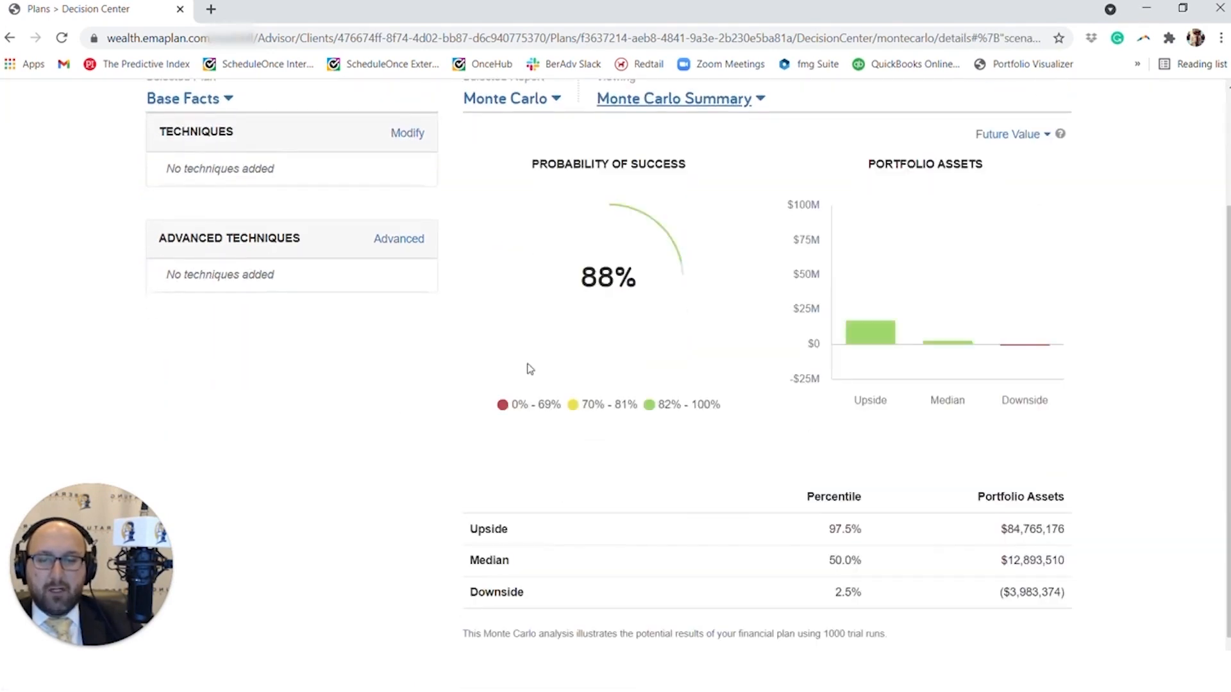
Switch the selected plan to Alternatives 1 and turn off all of its advanced techniques.
{"action": "left_click", "coordinate": [229, 100]}
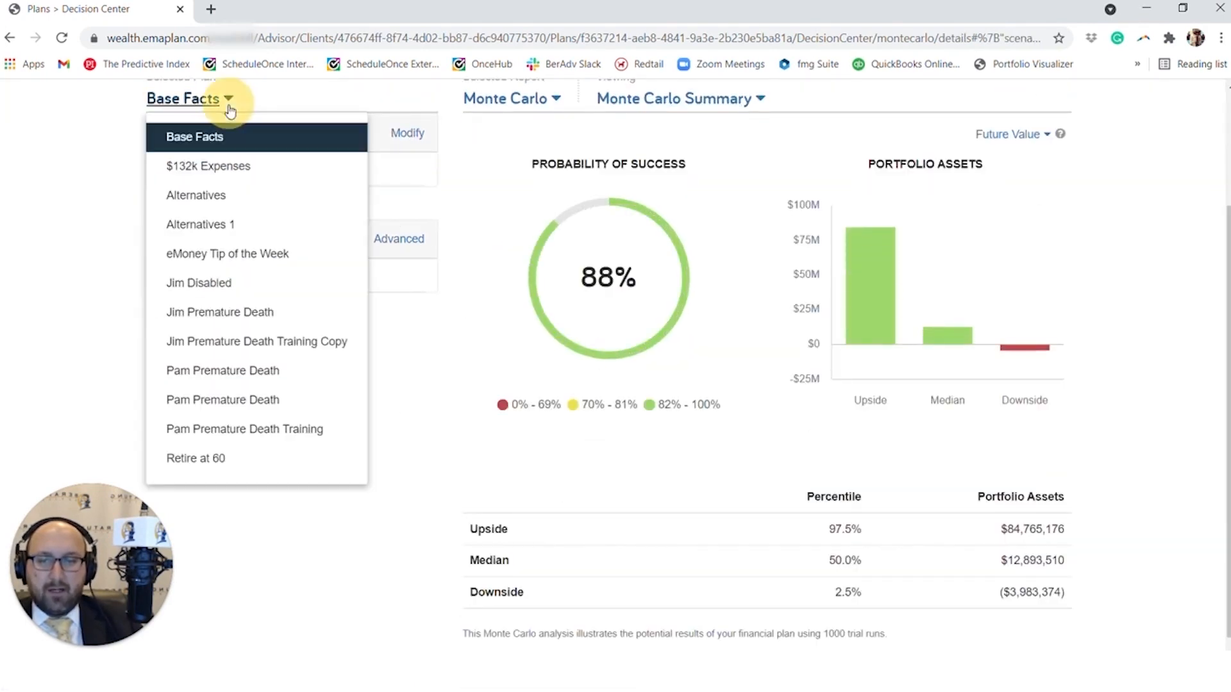
{"action": "left_click", "coordinate": [214, 241]}
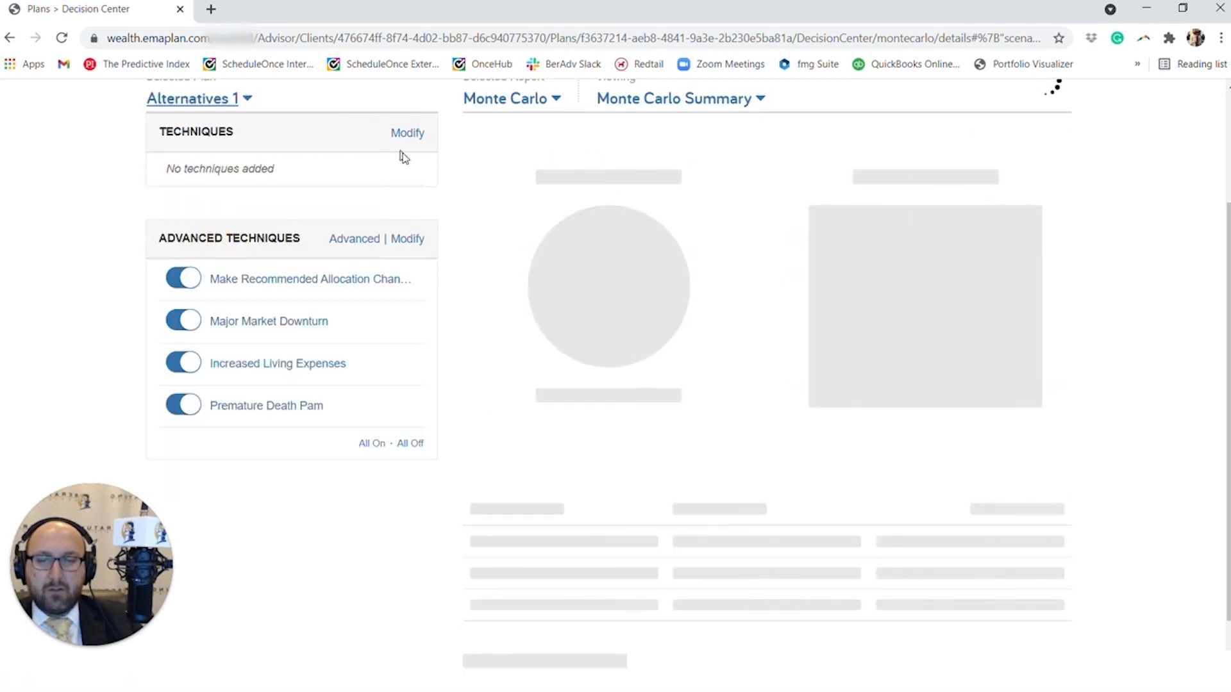
{"action": "left_click", "coordinate": [403, 443]}
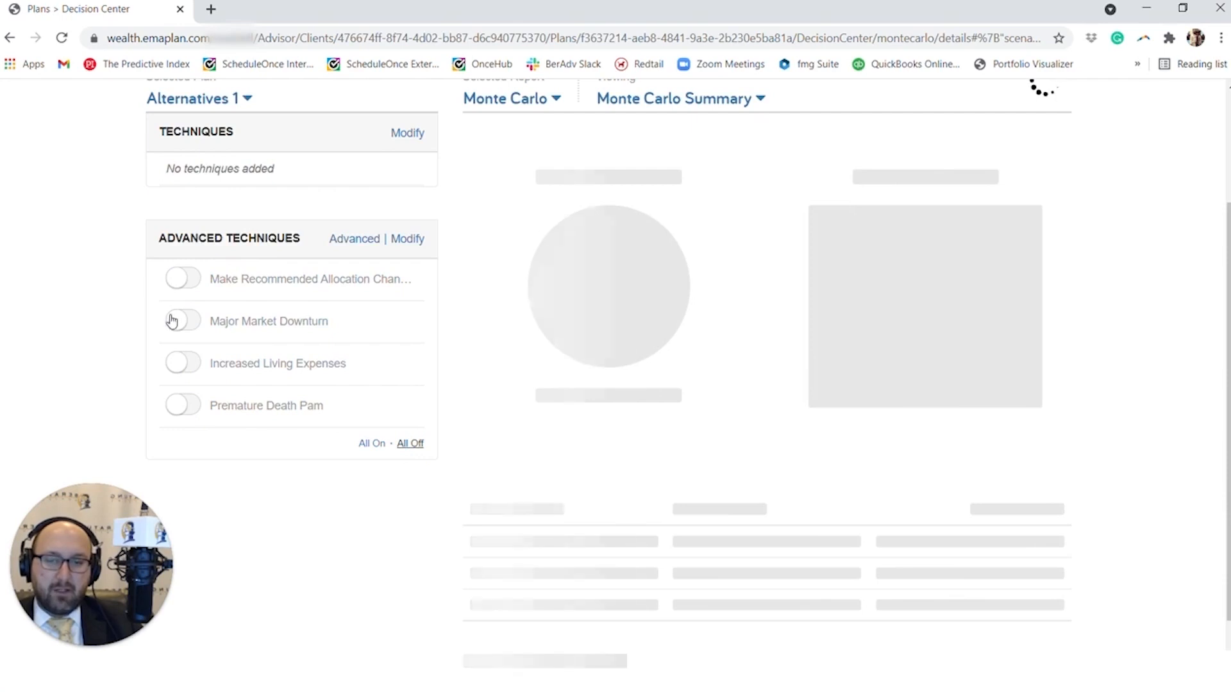
Turn on the Make Recommended Allocation Changes and Major Market Downturn techniques one after the other in the Monte Carlo Summary.
{"action": "left_click", "coordinate": [179, 292]}
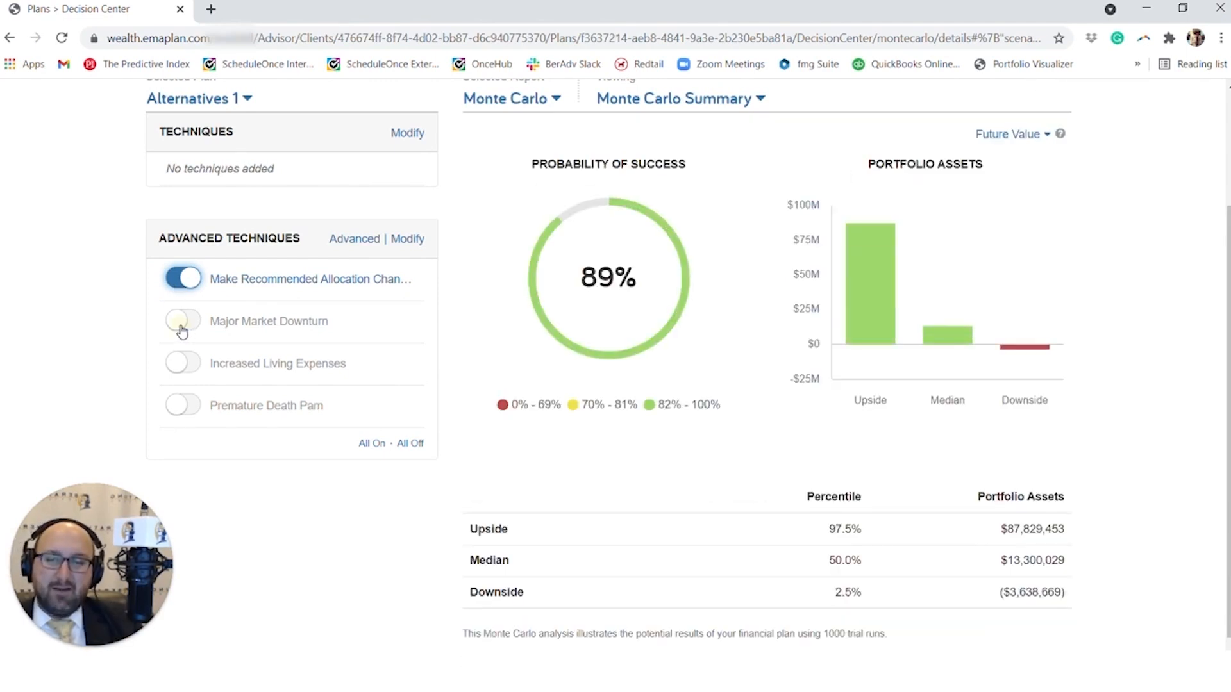
{"action": "left_click", "coordinate": [182, 321]}
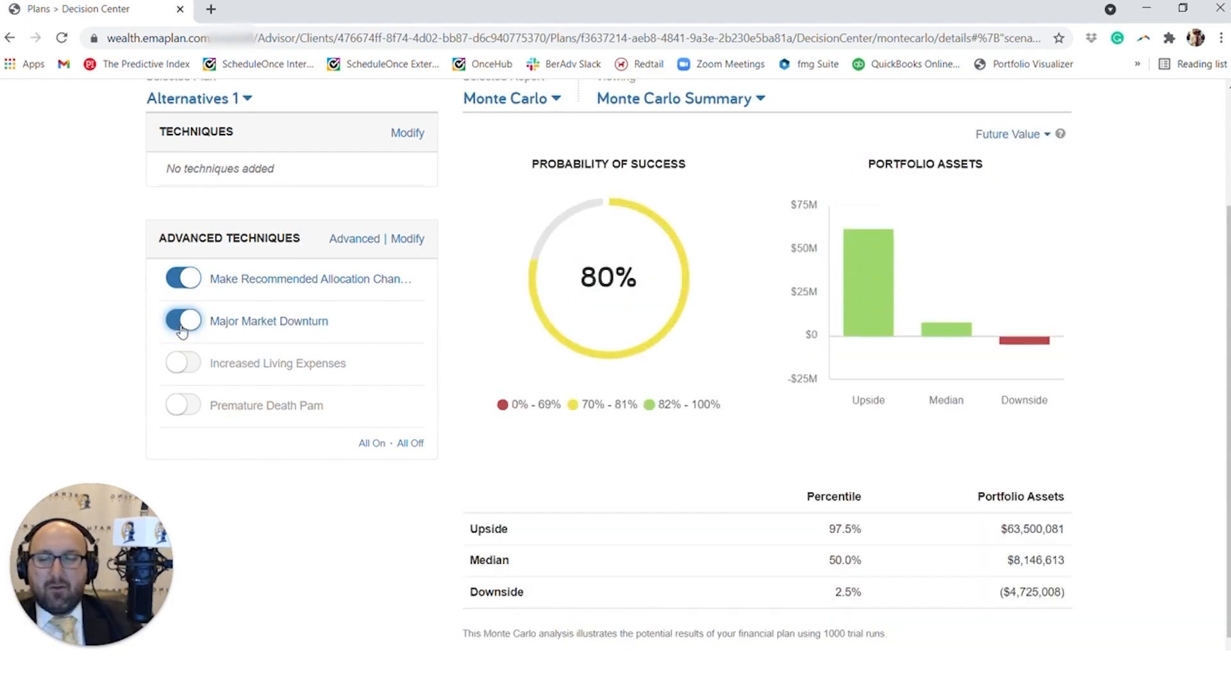